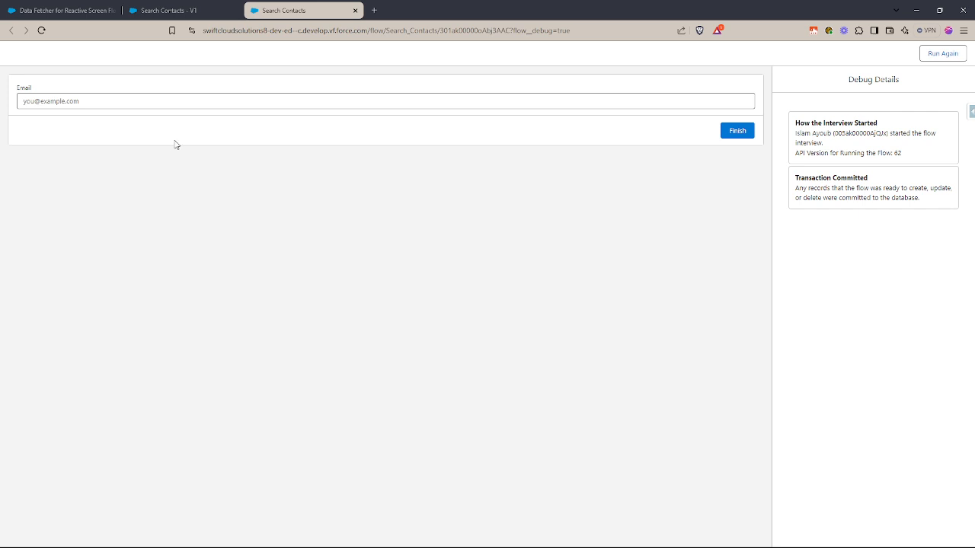
- Search for a contact in the debug run by entering the contact's email, and clear the email field again
left_click(149, 102)
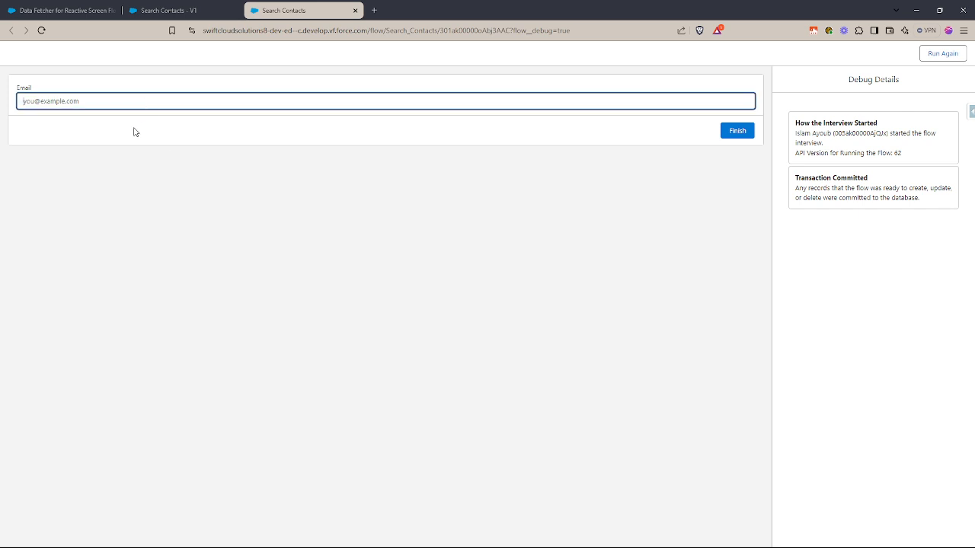
key("ctrl+v")
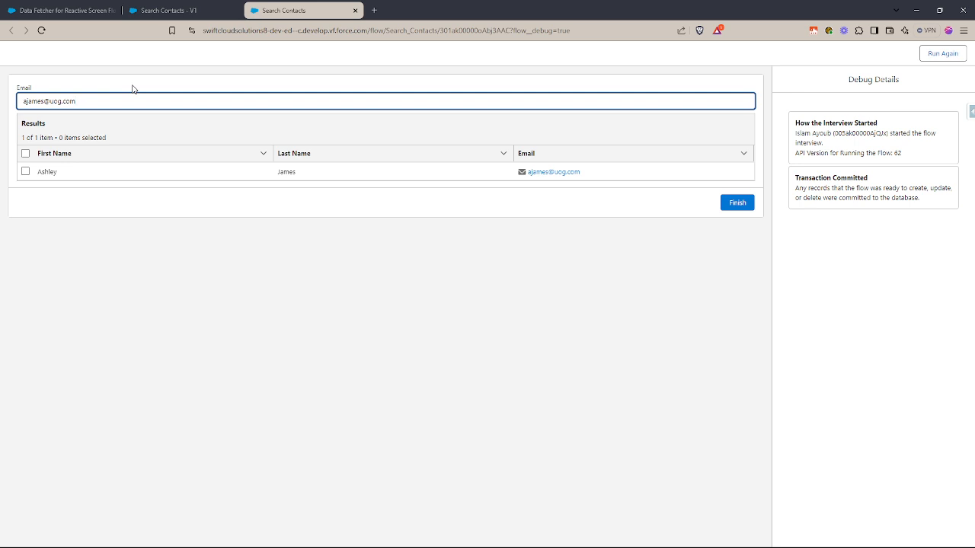
triple_click(80, 103)
key("BackSpace")
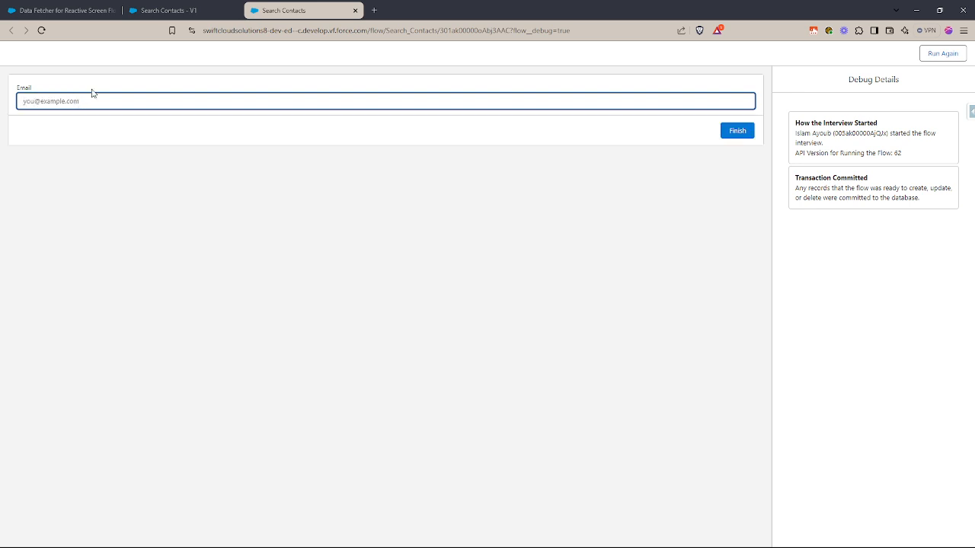
left_click(106, 77)
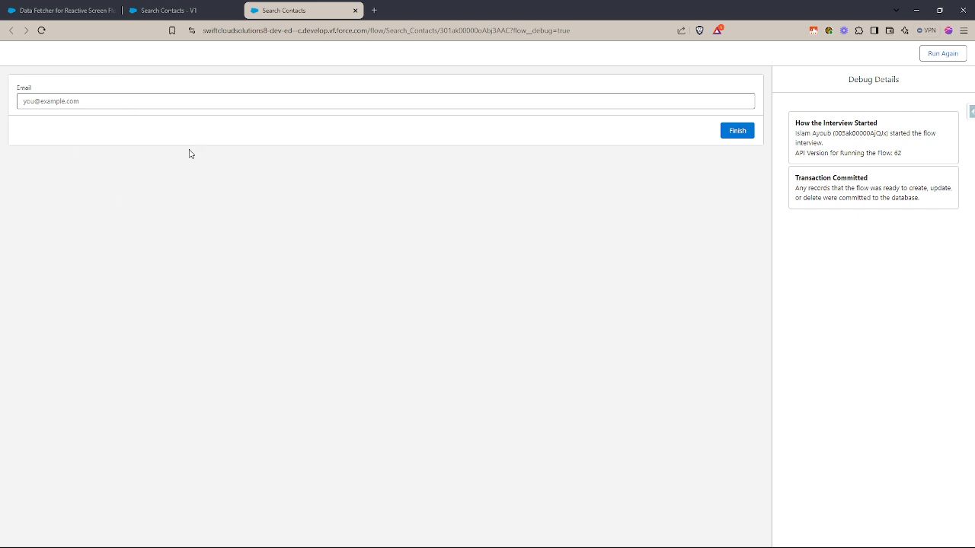
- View the Data Fetcher listing on AppExchange and return to the Search Contacts debug run
left_click(73, 11)
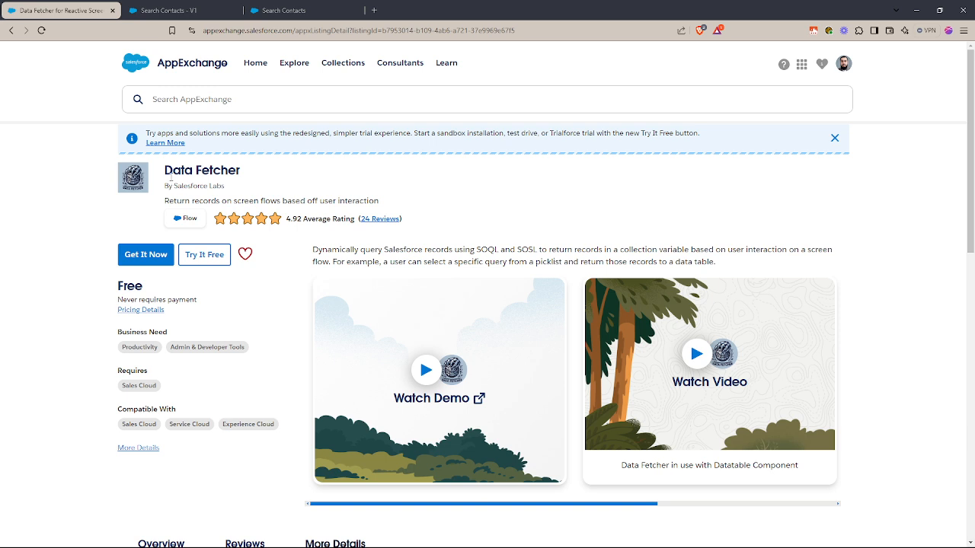
left_click_drag(166, 171, 241, 175)
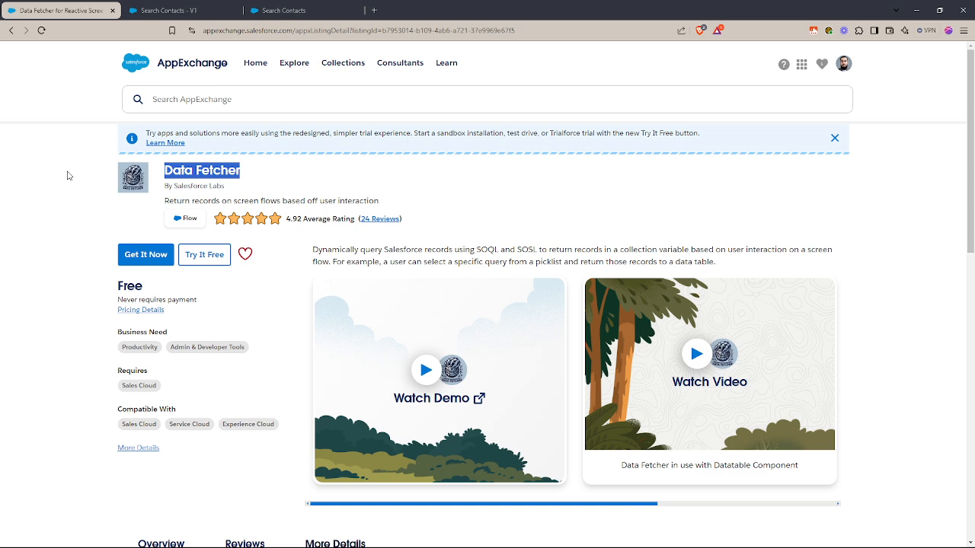
left_click(308, 11)
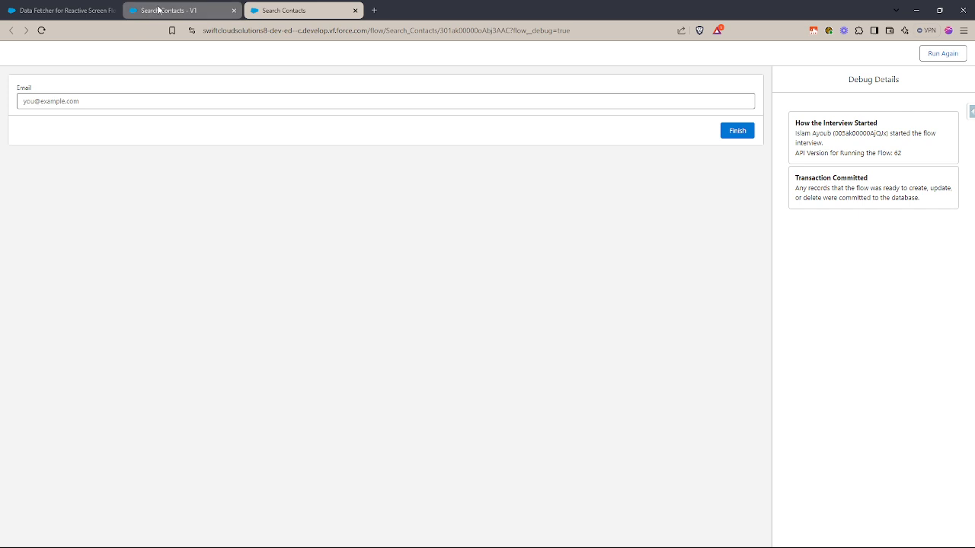
- Switch to the Search Contacts flow, clear the resource search and open Find Contact Screen to inspect its Email component
left_click(180, 12)
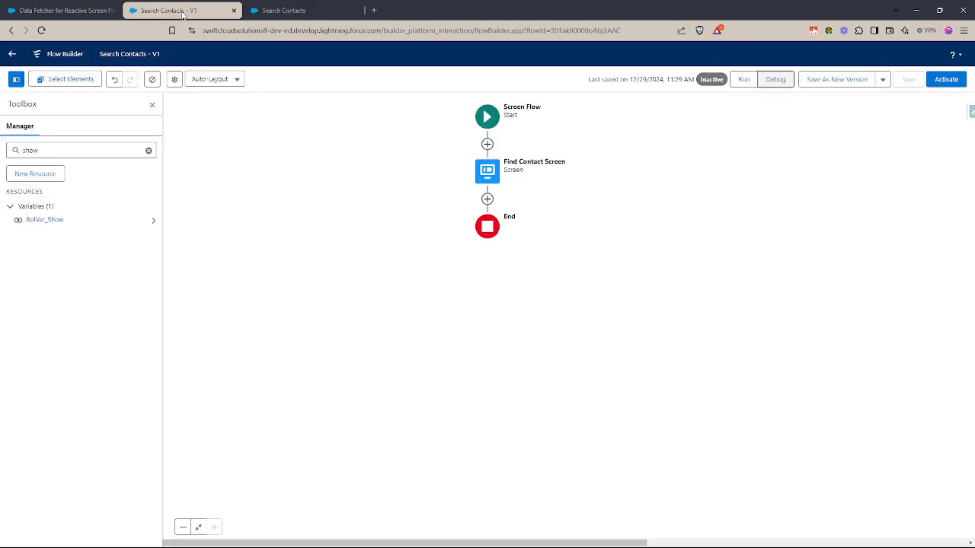
left_click(149, 150)
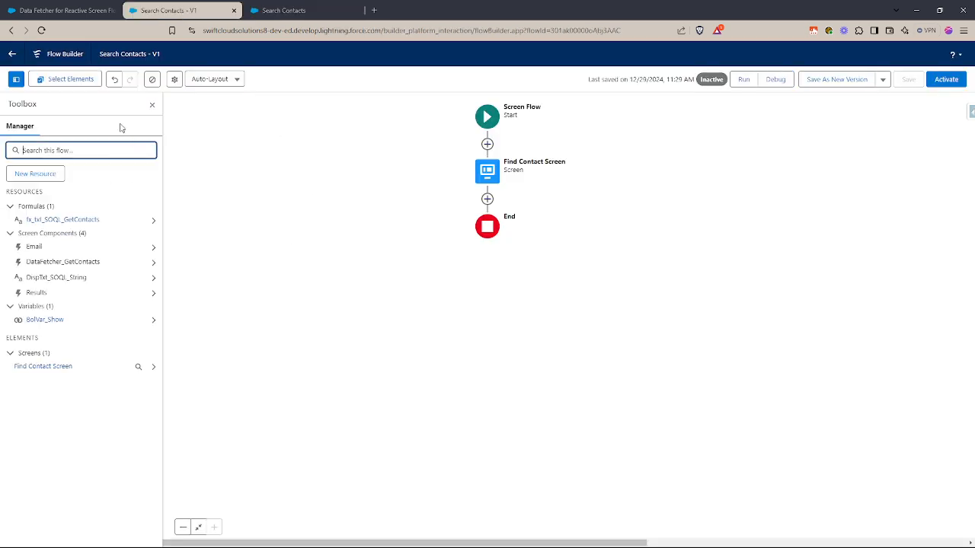
double_click(488, 170)
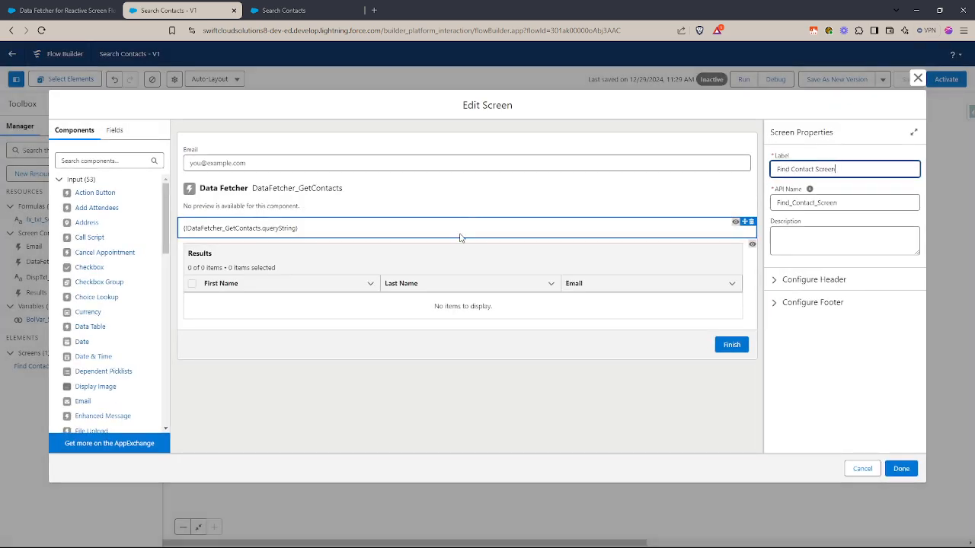
left_click(242, 165)
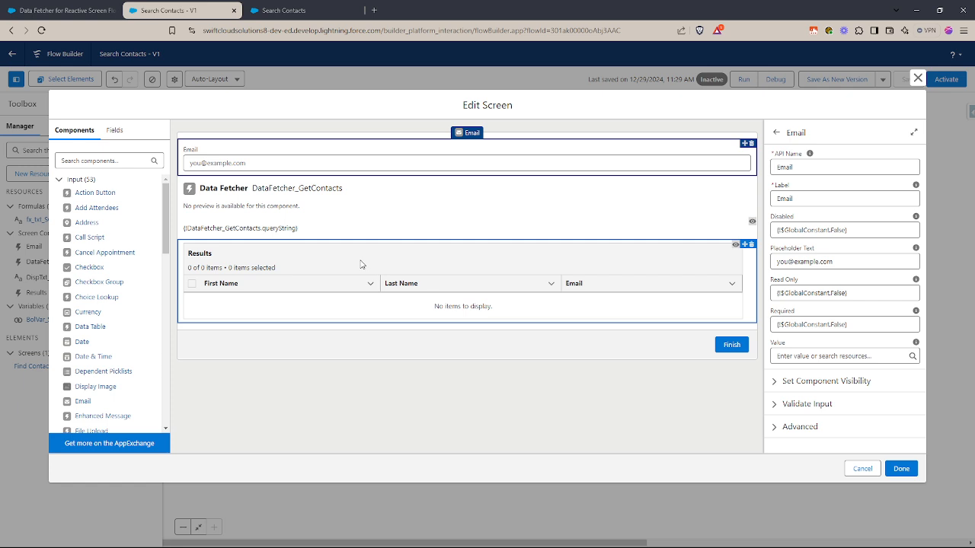
- Show the properties of the Data Fetcher component and search the available components for "data"
left_click(321, 197)
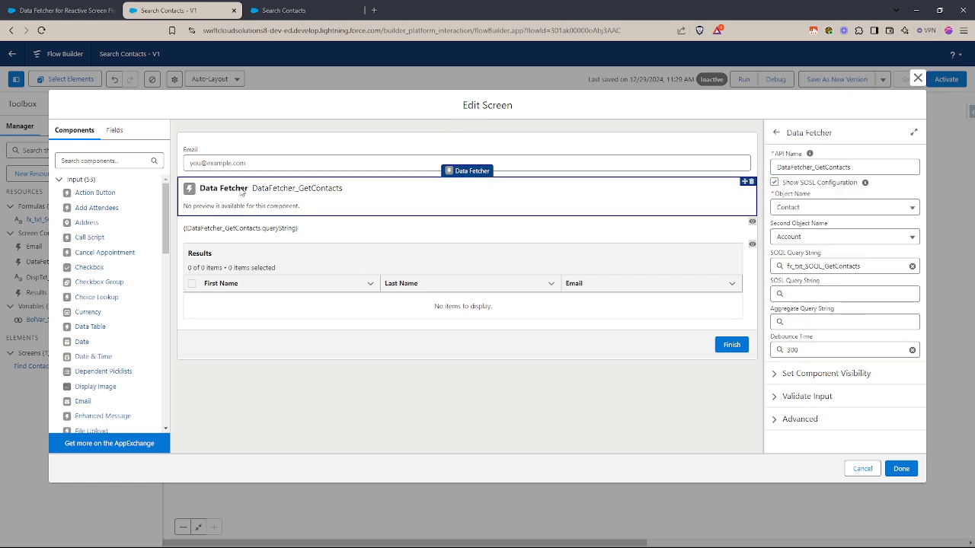
left_click(121, 162)
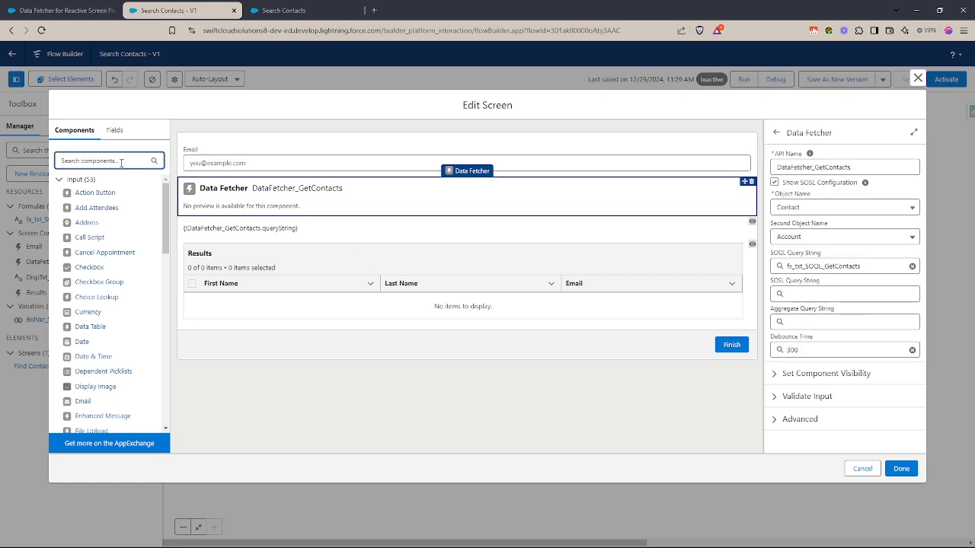
type("data")
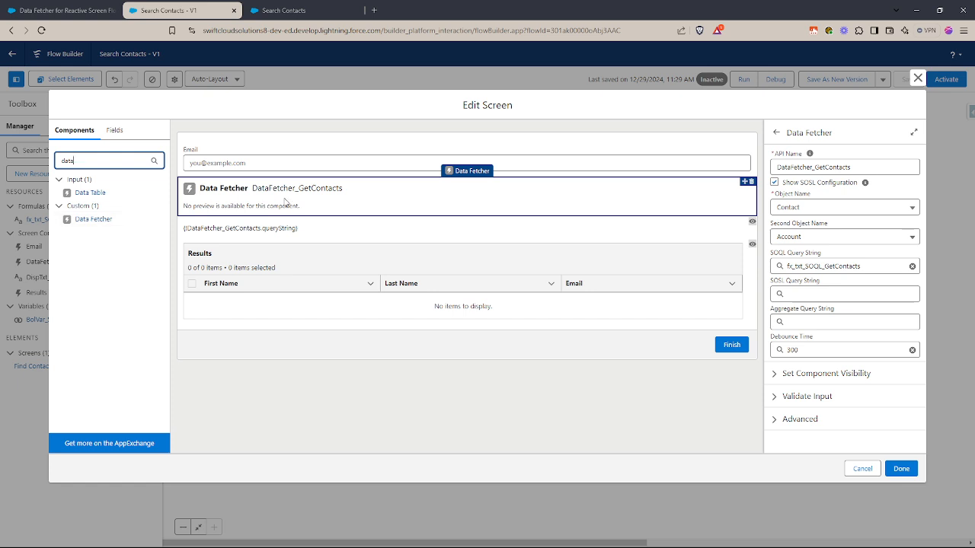
- Review the Data Fetcher's API name, object name and SOQL query string, and leave the screen editor without saving
left_click(874, 169)
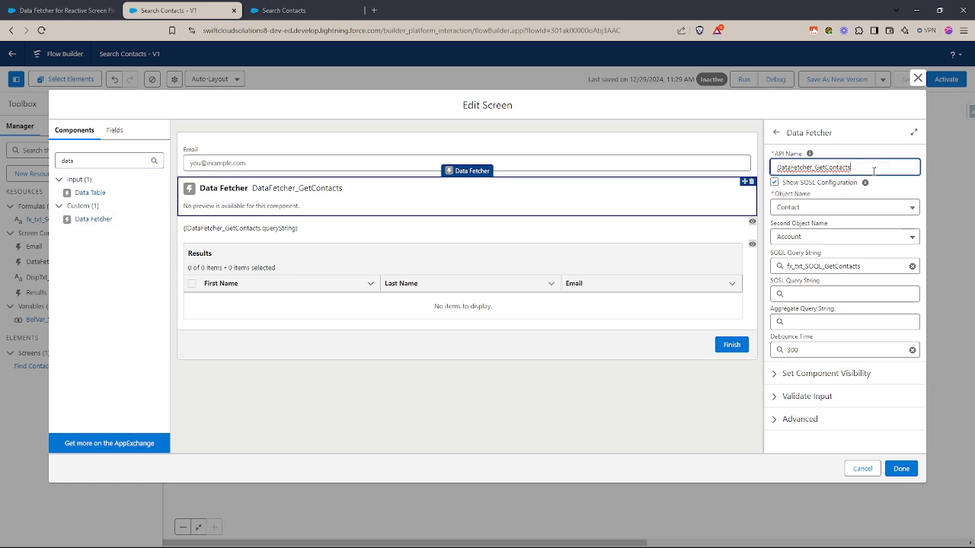
left_click(812, 196)
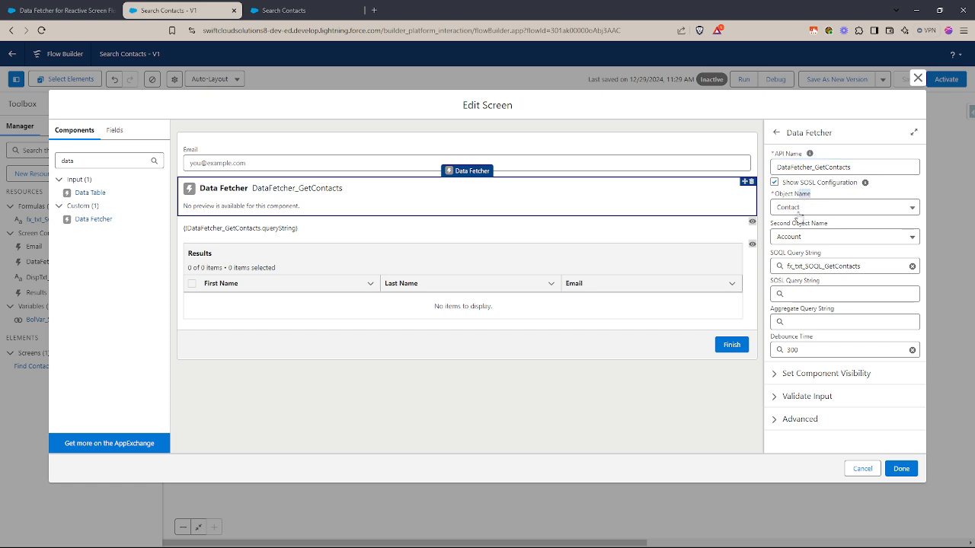
left_click(812, 256)
left_click_drag(786, 254, 770, 254)
left_click_drag(861, 266, 788, 266)
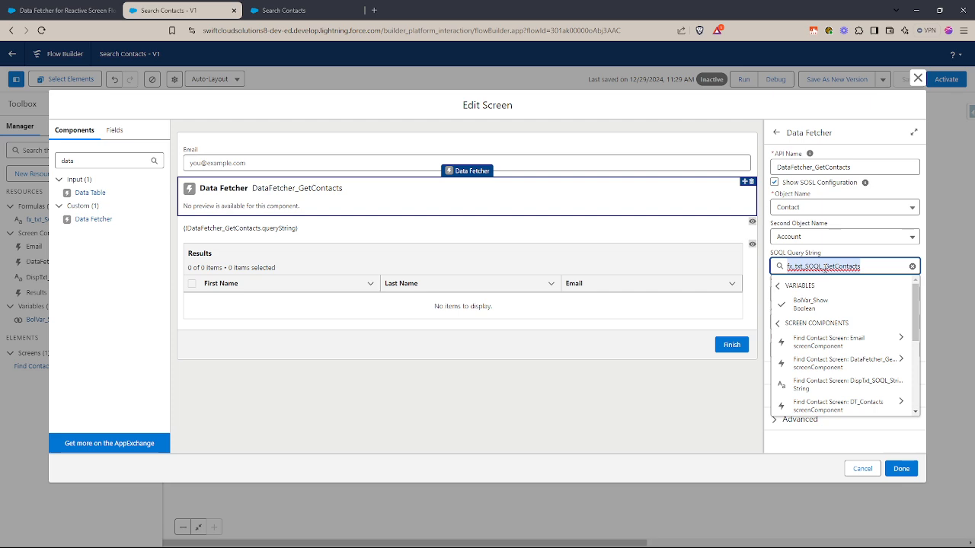
left_click(863, 468)
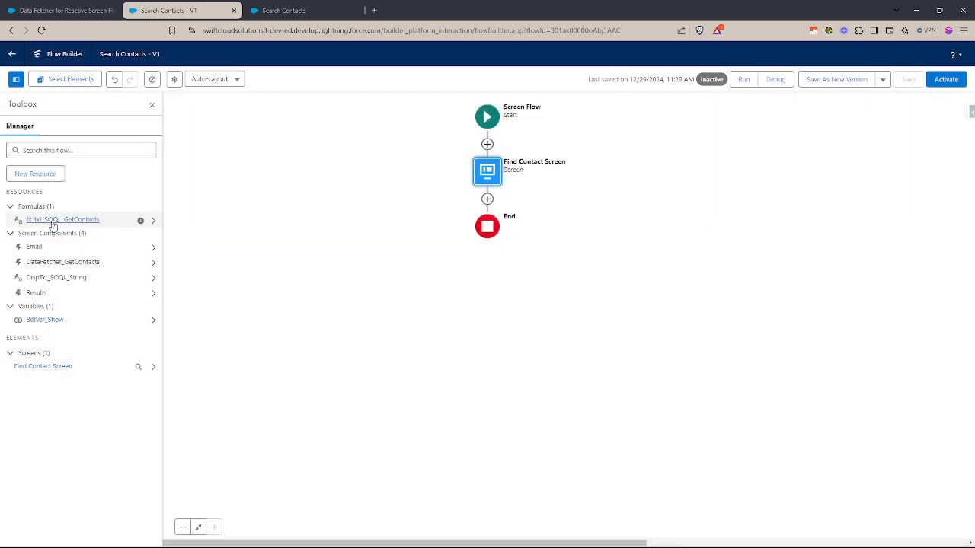
- Open the fx_txt_SOQL_GetContacts formula for editing and enlarge its formula area
left_click(54, 220)
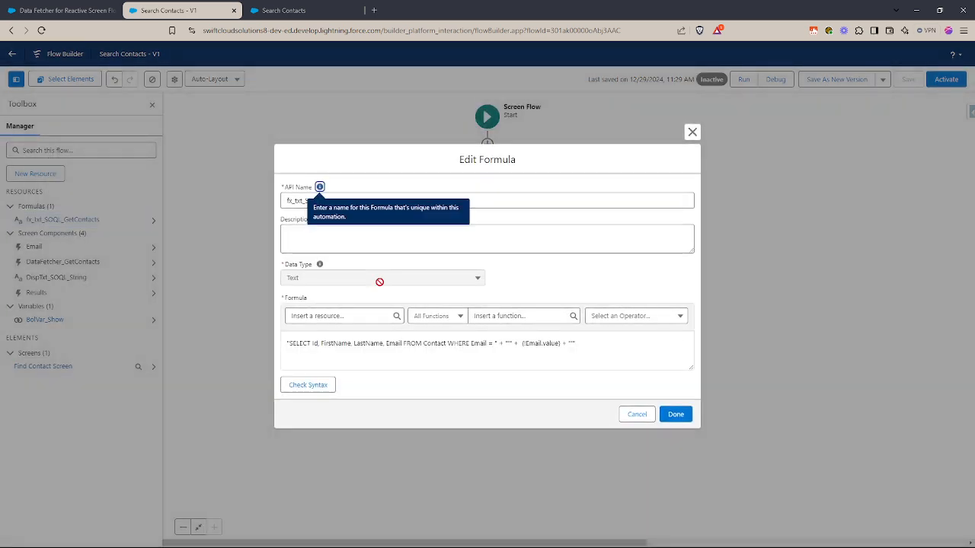
left_click(601, 343)
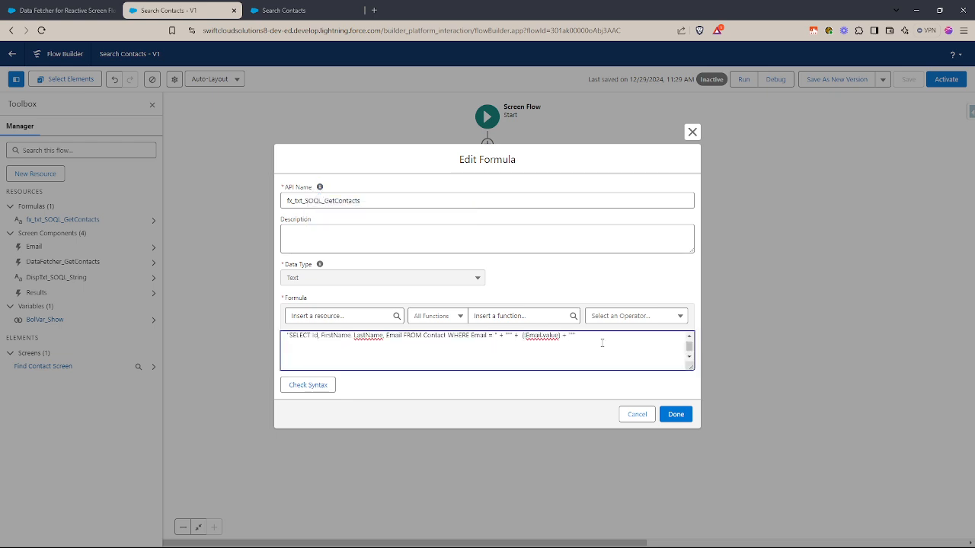
left_click_drag(690, 367, 693, 390)
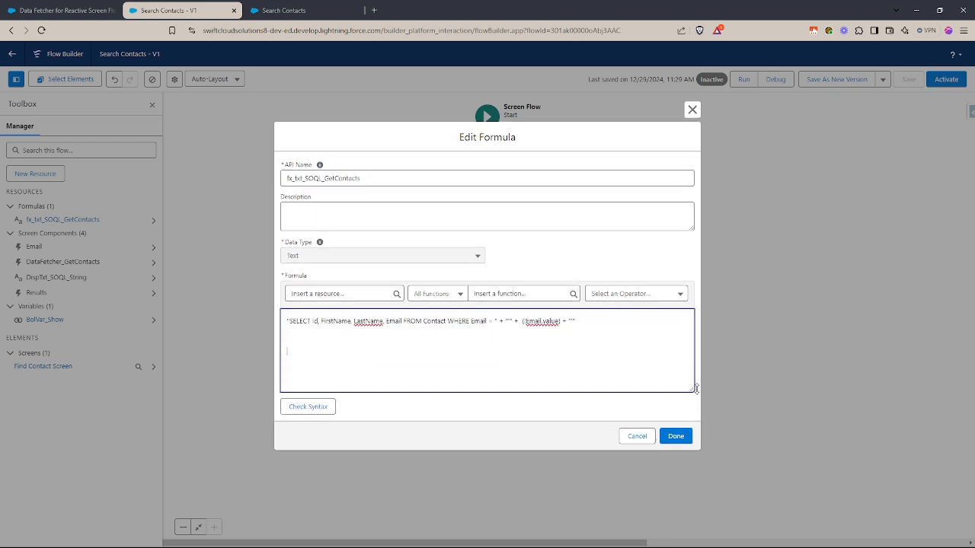
- Write the sample query SELECT LISTOFFIELDS FROM OBJECTNAME on a new line below the existing formula
left_click(659, 389)
type("Se")
type("ELECT")
type("LISTOFFIELDS")
type(" FROM")
type(" OBJECTNAM")
type("E")
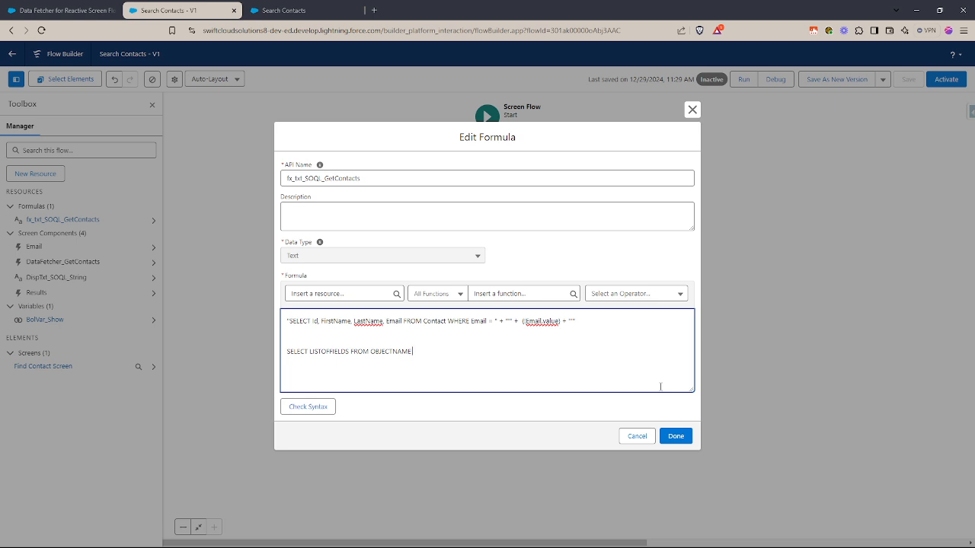
type(" WHERE")
type(" LISTOF")
type("CONDITIONS")
- Complete the sample query with WHERE FieldAPIName = 'sdfjn', and delete the whole sample line
key("BackSpace")
key("BackSpace")
key("BackSpace")
key("BackSpace")
key("BackSpace")
key("BackSpace")
key("BackSpace")
key("BackSpace")
key("BackSpace")
key("BackSpace")
key("BackSpace")
key("BackSpace")
key("BackSpace")
key("BackSpace")
key("BackSpace")
key("BackSpace")
type("FieldAPI")
type("Name ")
type("= value")
key("BackSpace")
key("BackSpace")
key("BackSpace")
key("BackSpace")
key("BackSpace")
type("'sdfjn")
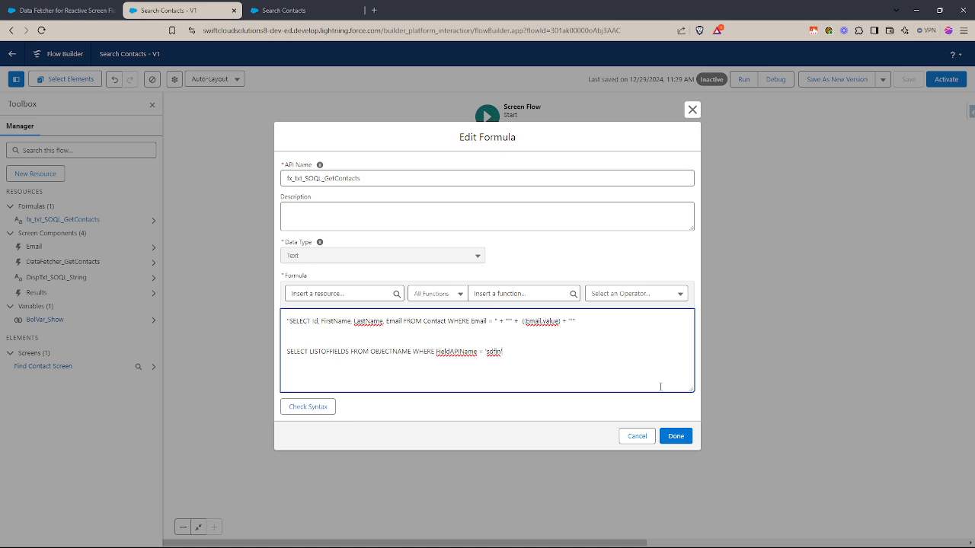
triple_click(477, 352)
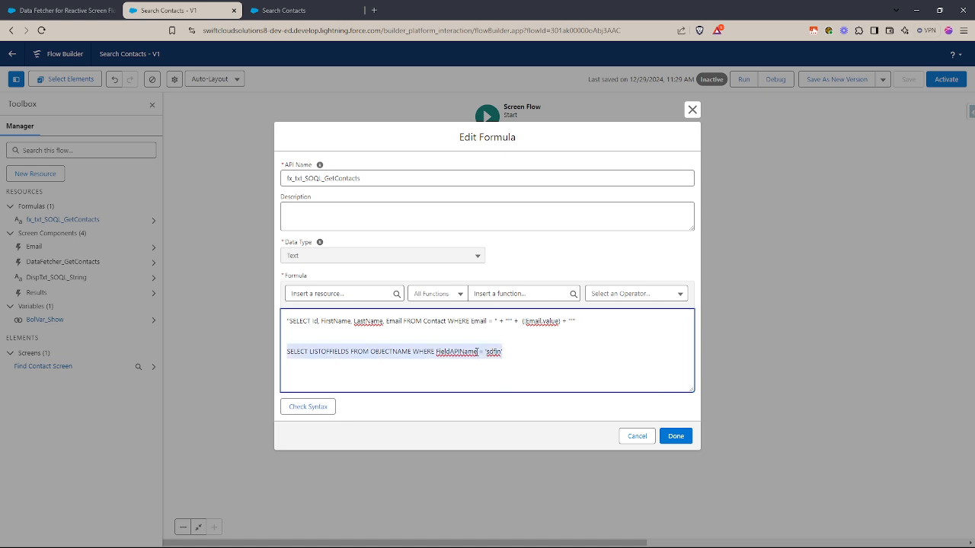
key("BackSpace")
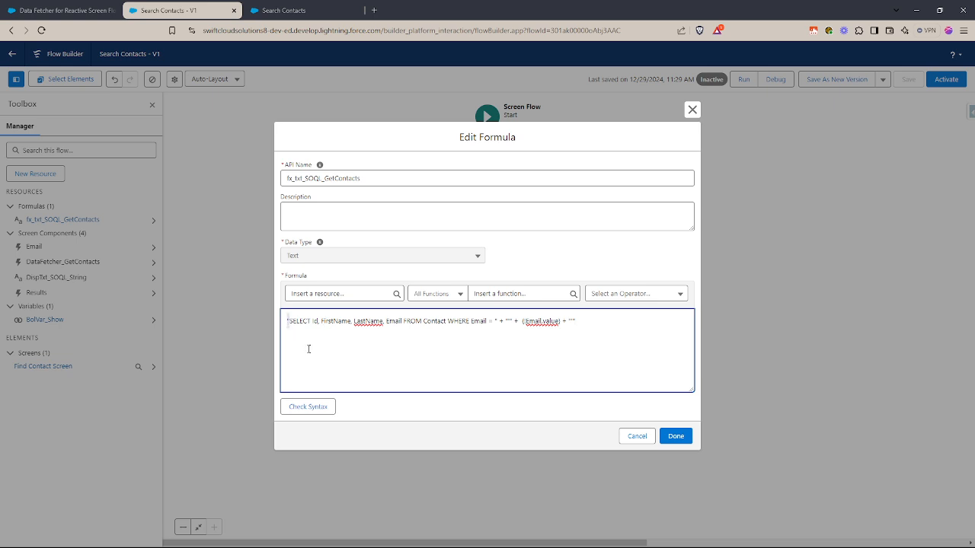
- Copy the SELECT query of the formula and paste a duplicate on the line directly below it
left_click(596, 321)
key("BackSpace")
key("ctrl+a")
key("ctrl+c")
left_click(604, 325)
key("ctrl+v")
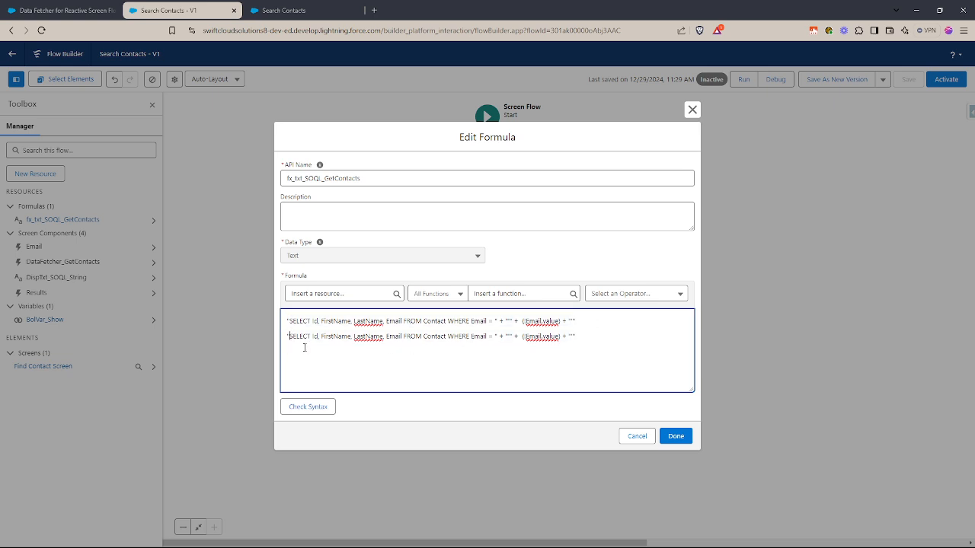
- Strip the outer double quotes from the duplicated query and replace its {!Email.value} part with the contact's email
key("BackSpace")
left_click(583, 334)
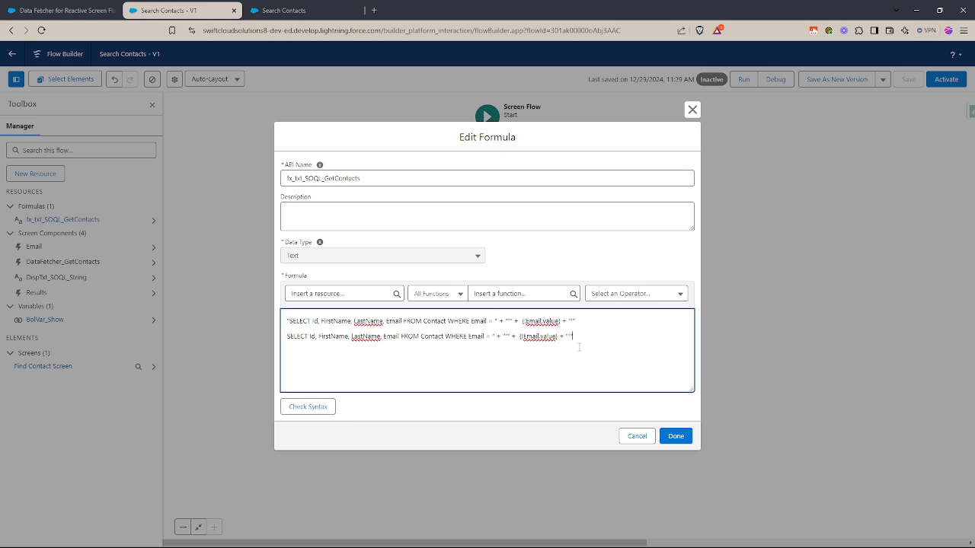
key("BackSpace")
key("Right")
key("Right")
key("BackSpace")
key("BackSpace")
key("BackSpace")
key("BackSpace")
key("BackSpace")
key("BackSpace")
key("BackSpace")
key("BackSpace")
- Remove the leftover concatenation before the email so the duplicate reads as a plain query with the address in single quotes
key("BackSpace")
key("BackSpace")
key("BackSpace")
key("BackSpace")
key("ctrl+v")
key("Delete")
left_click(519, 336)
key("BackSpace")
key("BackSpace")
key("BackSpace")
key("BackSpace")
key("BackSpace")
key("BackSpace")
key("BackSpace")
key("BackSpace")
key("BackSpace")
key("BackSpace")
triple_click(390, 336)
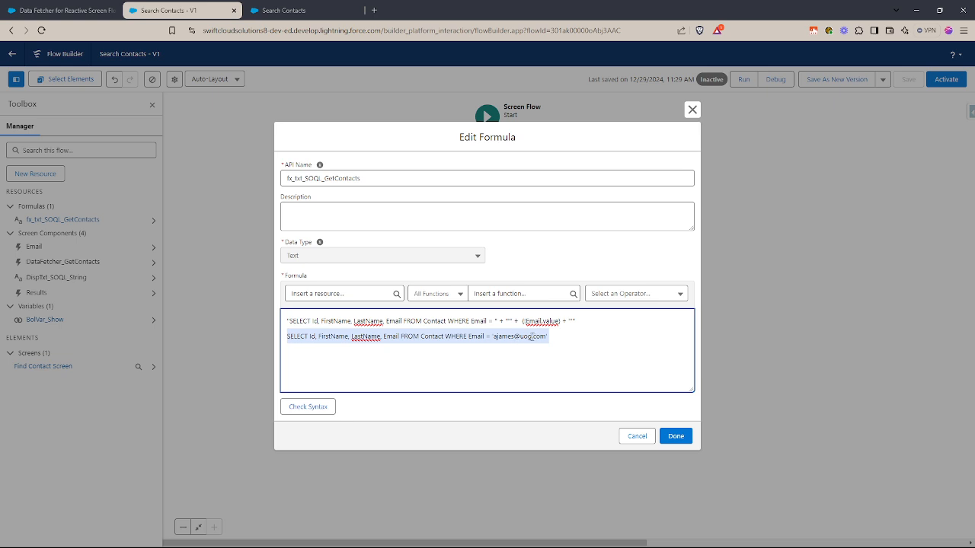
left_click(553, 336)
left_click_drag(553, 335, 283, 339)
left_click(323, 338)
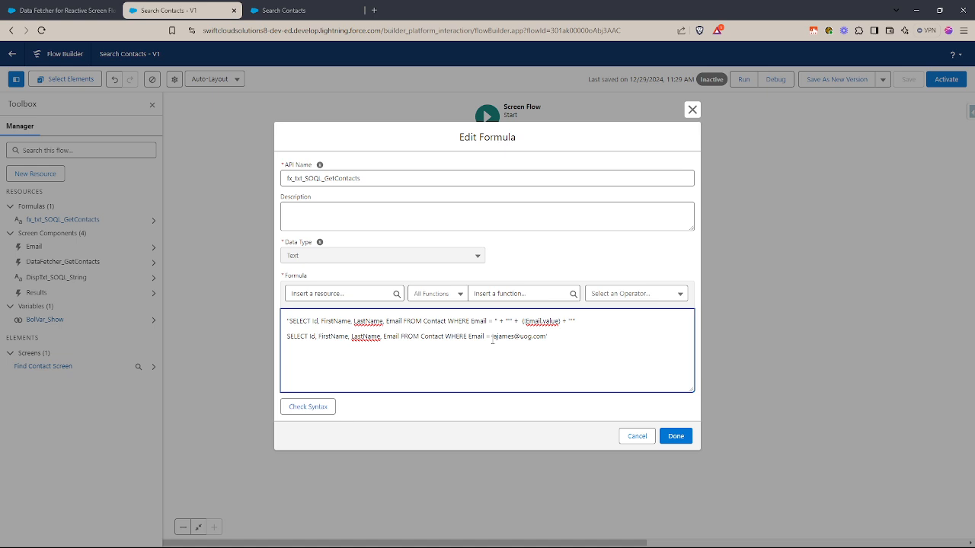
- Replace the hard-coded email in the second query line with the Email screen component's value, {!Email.value}
left_click_drag(493, 338, 545, 338)
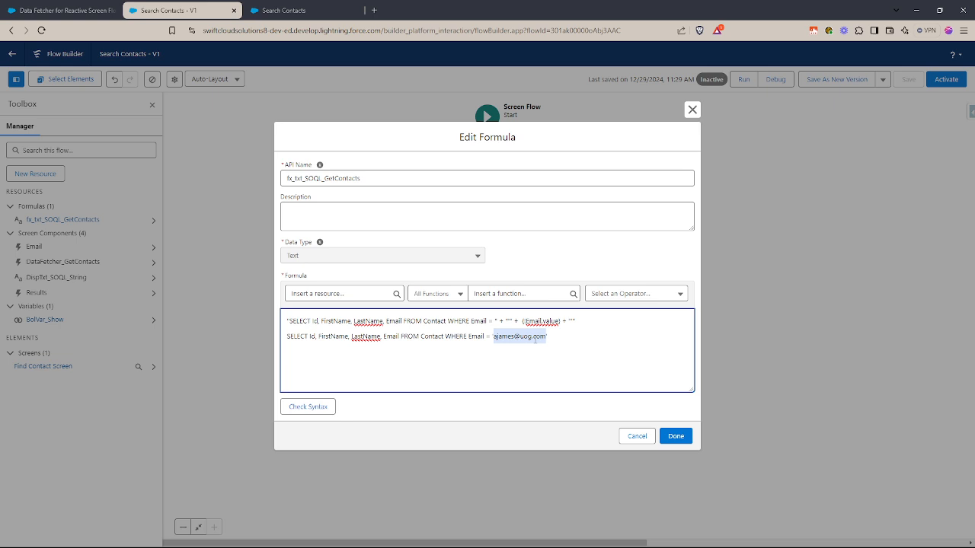
left_click(330, 293)
type("re")
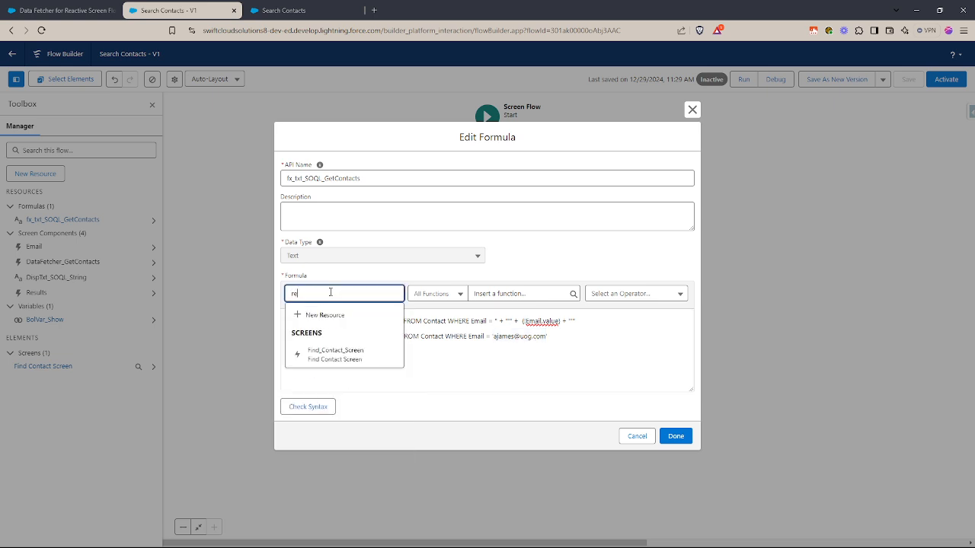
key("BackSpace")
key("BackSpace")
type("ema")
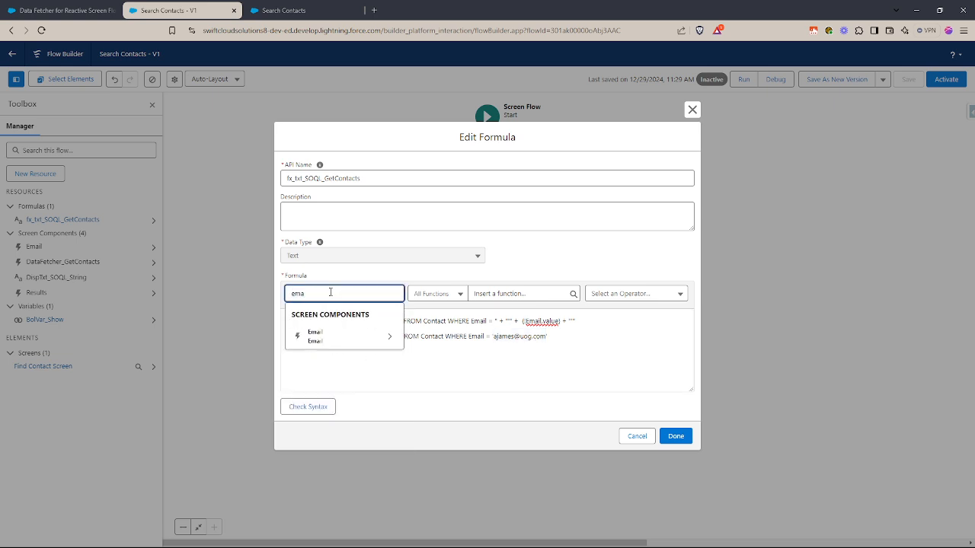
left_click(337, 333)
left_click(327, 436)
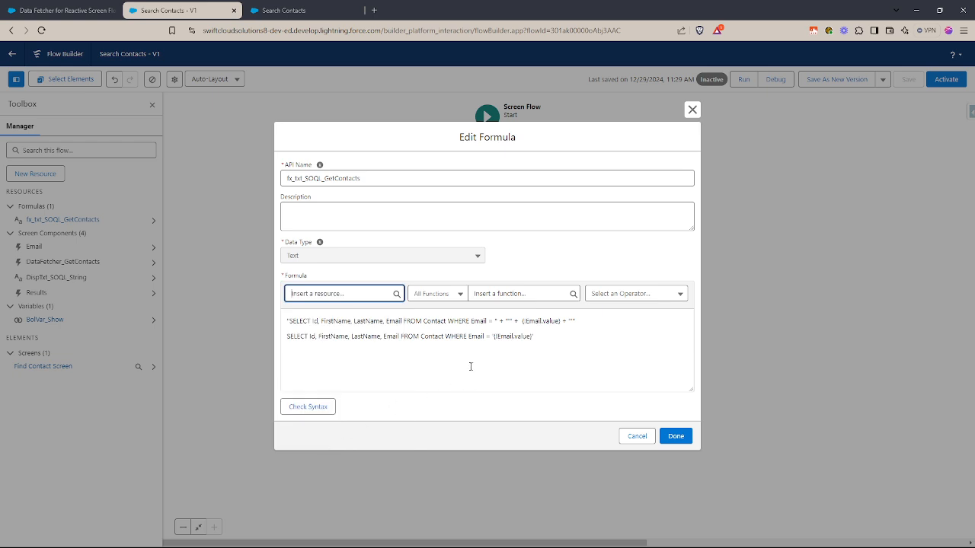
left_click_drag(495, 336, 534, 337)
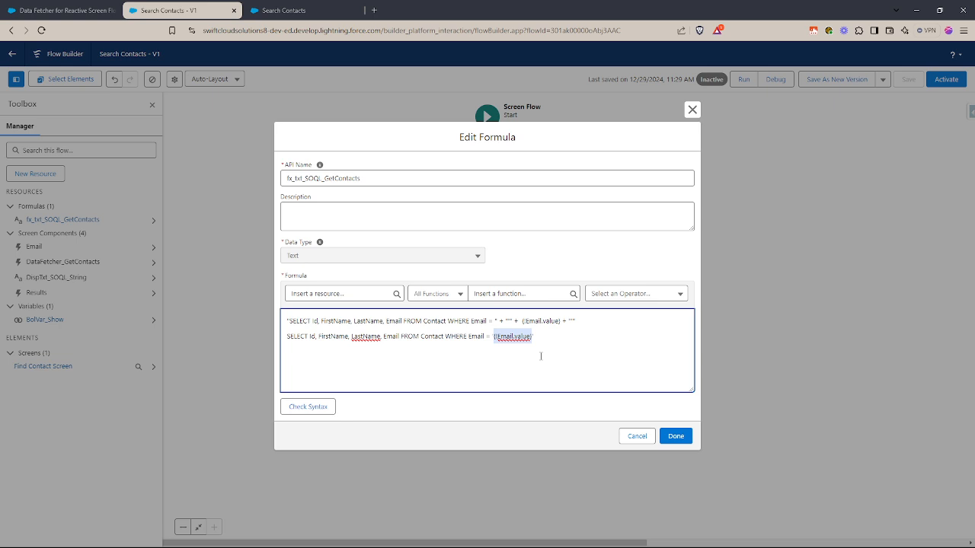
left_click(525, 338)
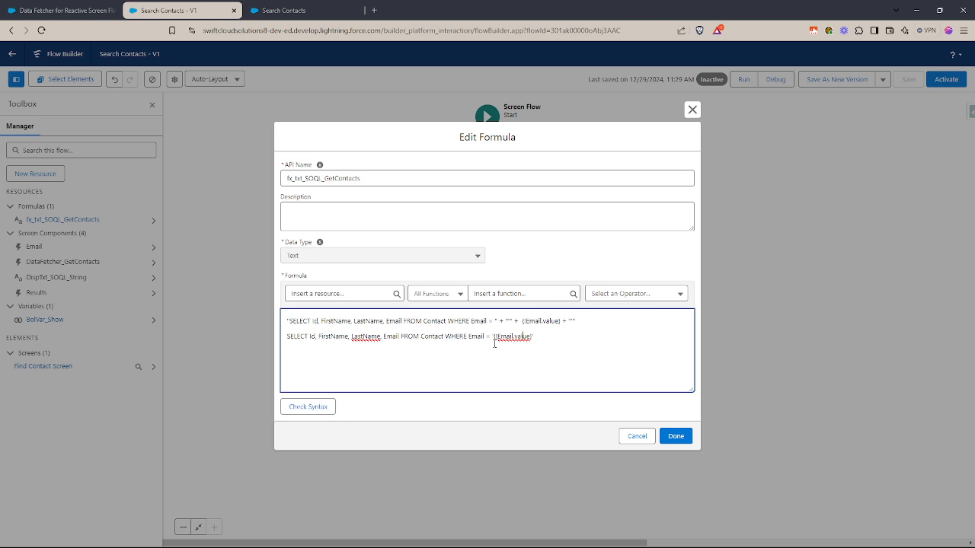
- Put an extra pair of quotes around {!Email.value} in the second query line and compare it with the first line's concatenation
left_click_drag(493, 337, 534, 339)
key("Left")
type("'")
type("'")
triple_click(564, 322)
left_click_drag(492, 336, 583, 320)
left_click(522, 320)
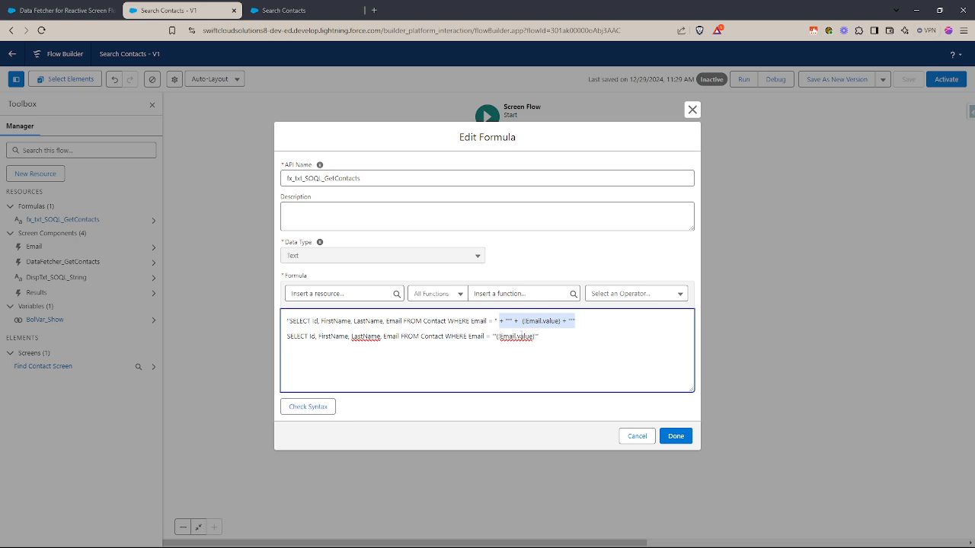
- Delete the duplicate second query line from the formula and check the syntax
triple_click(522, 336)
key("BackSpace")
key("BackSpace")
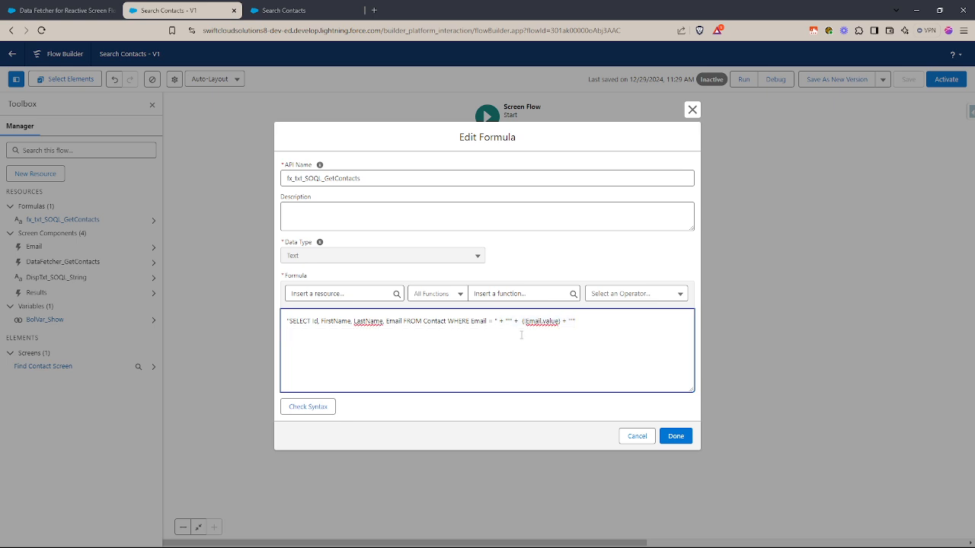
left_click(308, 406)
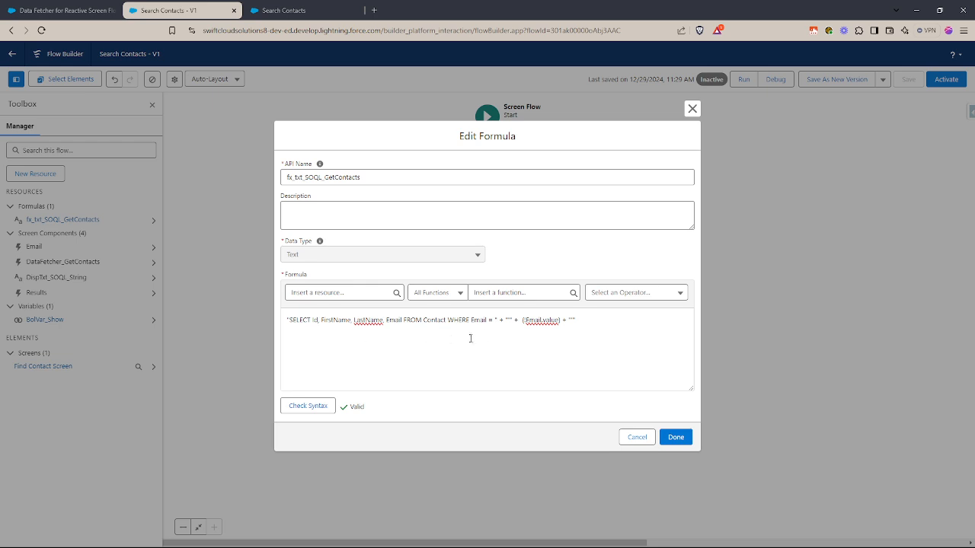
- Examine the formula's quoted SELECT text, the concatenated single quotes and the {!Email.value} reference
left_click_drag(501, 320, 283, 321)
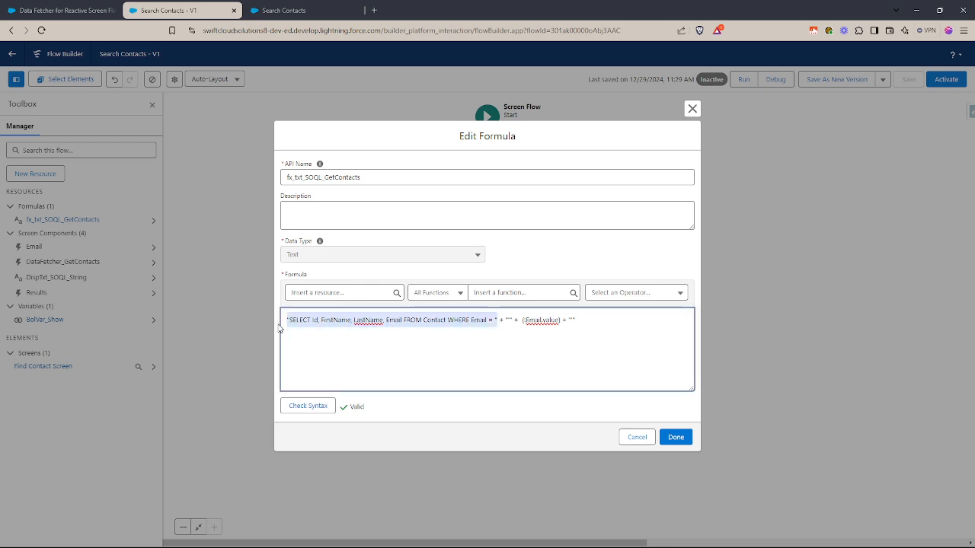
left_click(442, 335)
left_click_drag(501, 320, 513, 321)
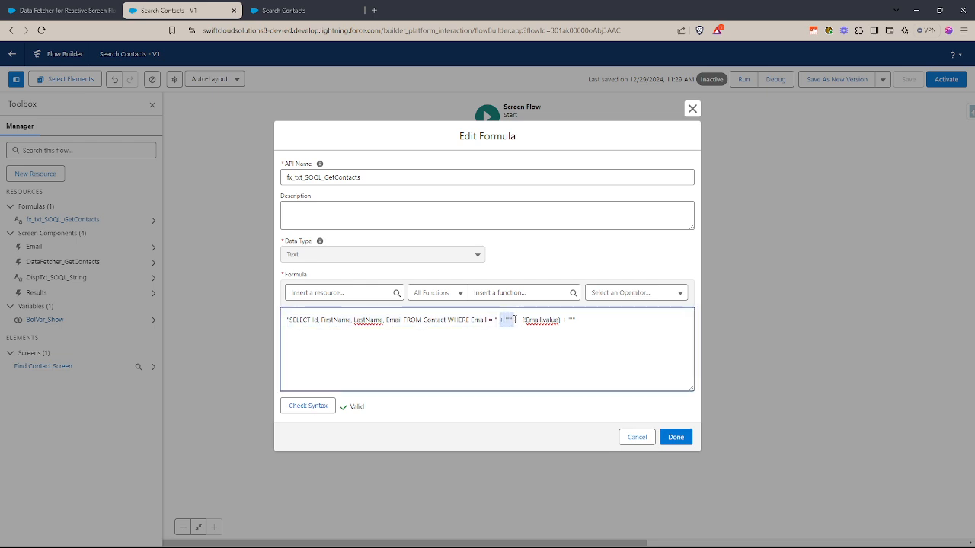
left_click(511, 320)
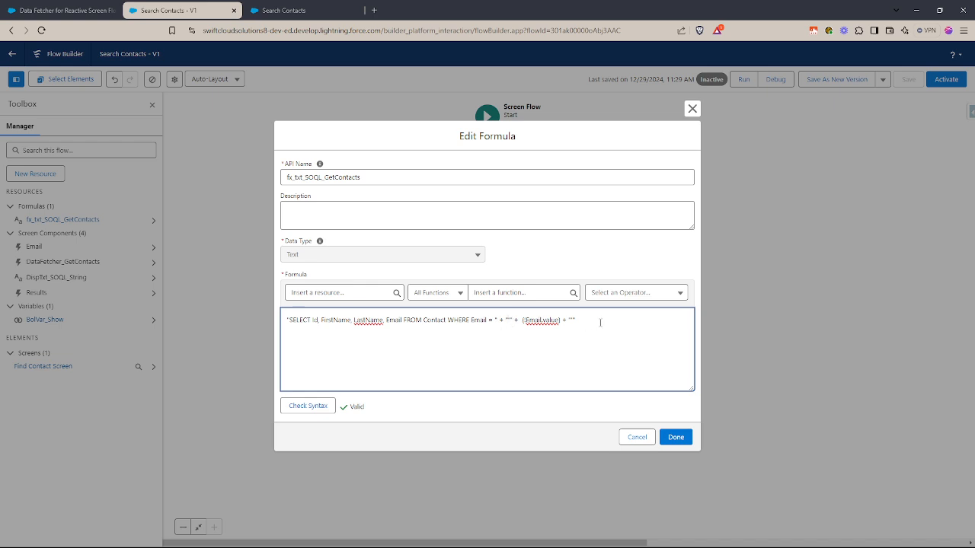
key("Return")
type("\"")
key("BackSpace")
left_click_drag(522, 320, 560, 321)
left_click(596, 330)
- Check the syntax of the fx_txt_SOQL_GetContacts formula again and accept the formula
left_click(308, 406)
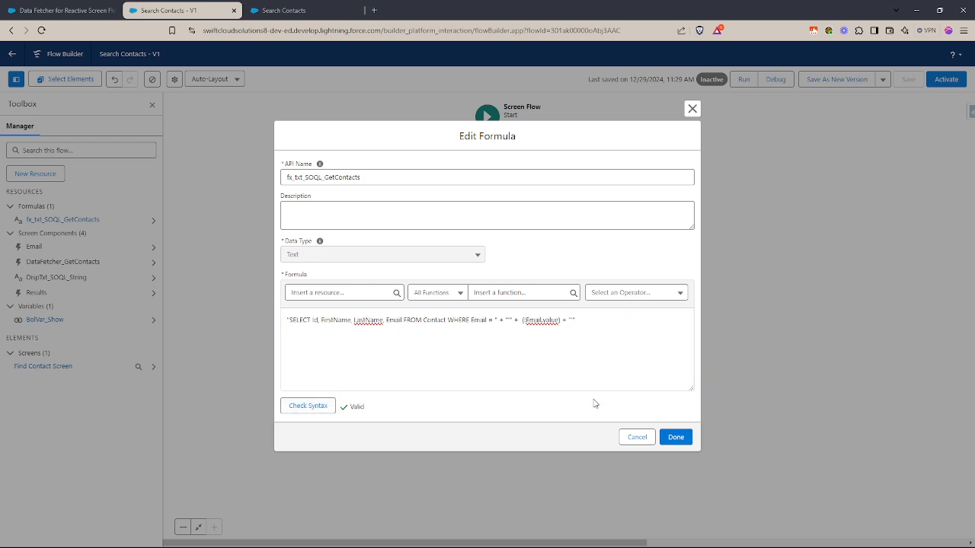
left_click(676, 437)
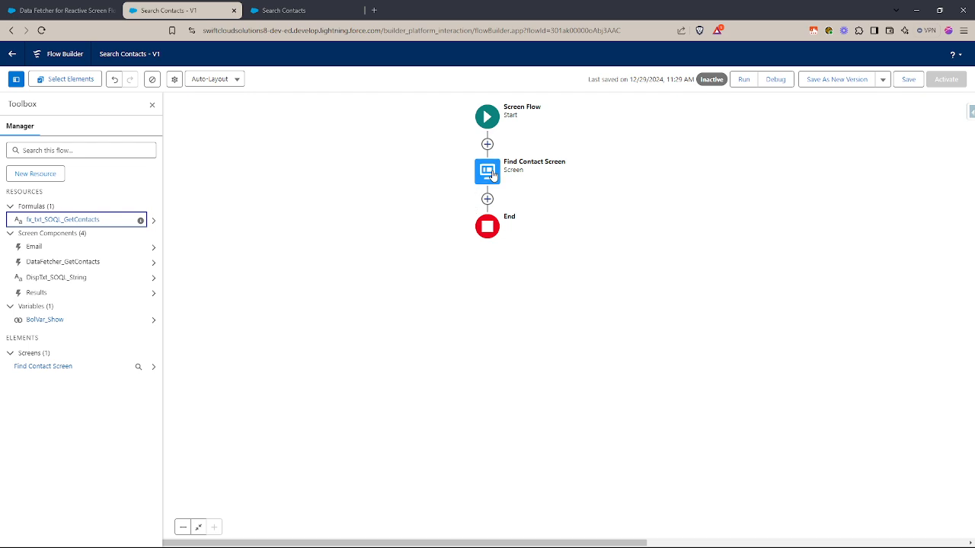
- Open Find Contact Screen and examine the settings of the DataFetcher_GetContacts component
double_click(488, 172)
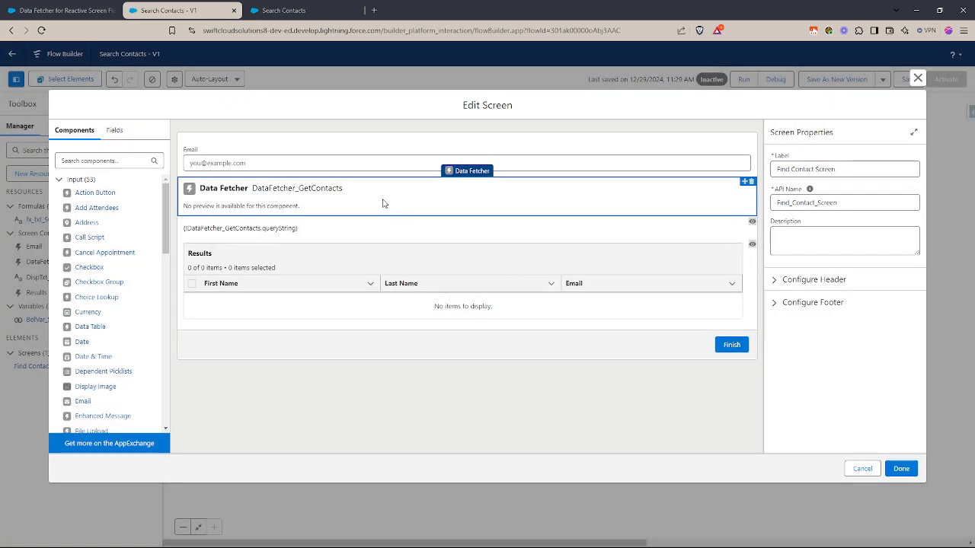
left_click(384, 203)
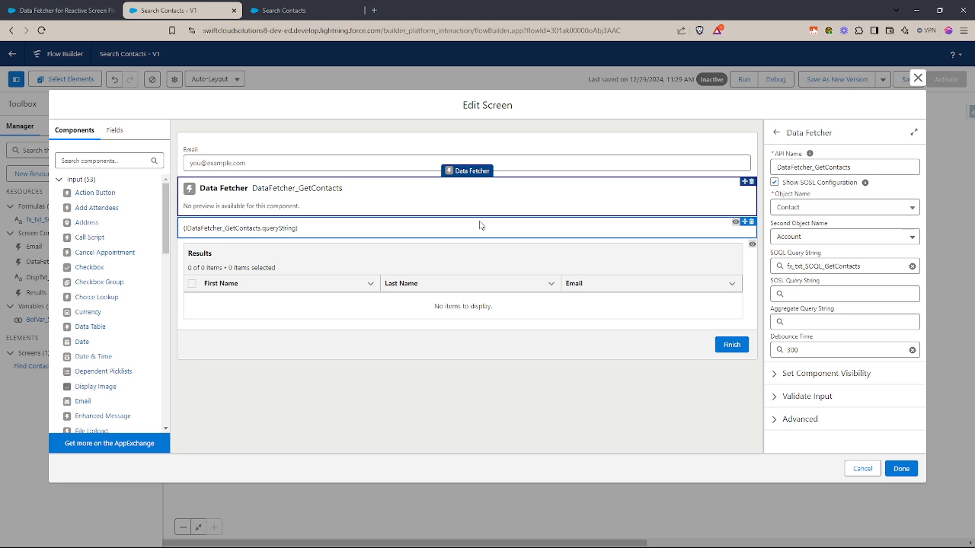
- Reselect retrievedRecords from DataFetcher_GetContacts as the source collection of the Results data table
left_click(364, 261)
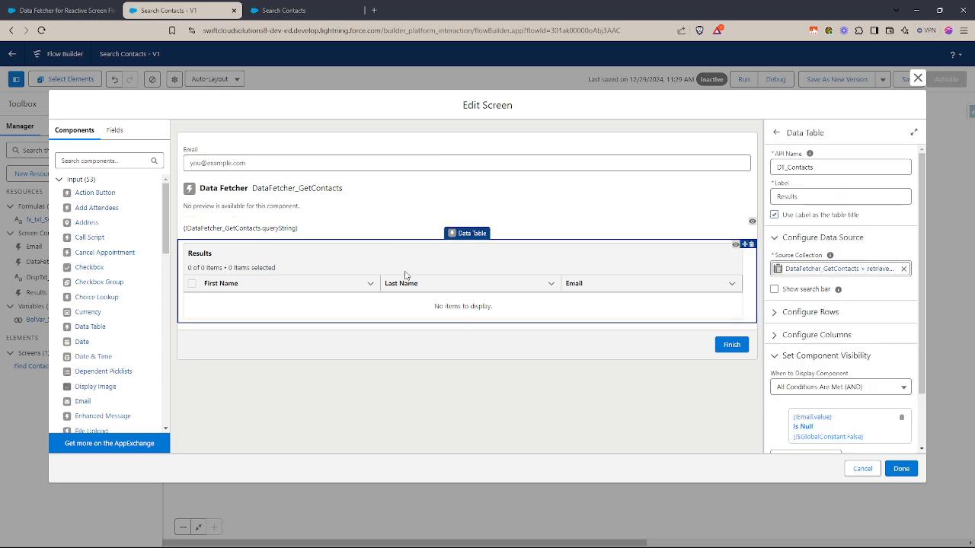
left_click(812, 269)
type("dataf")
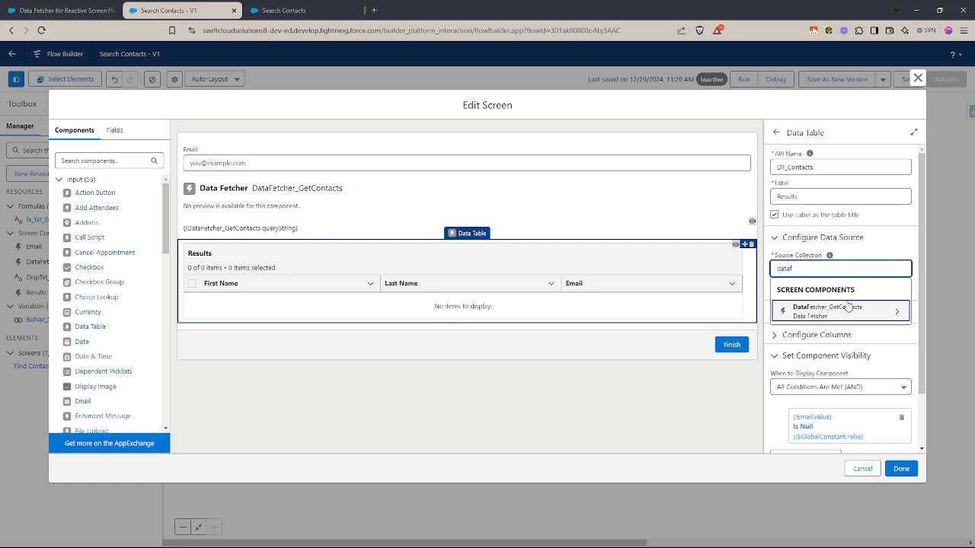
left_click(848, 307)
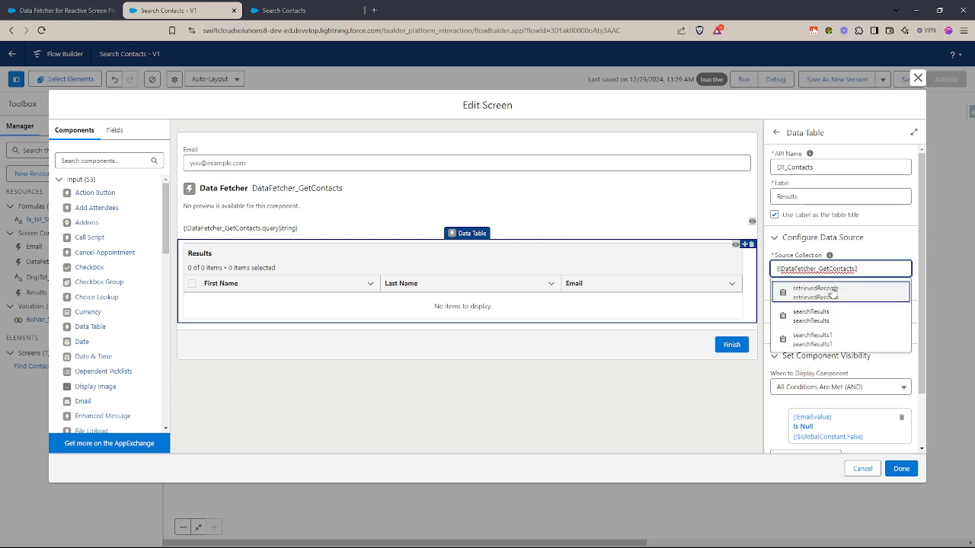
left_click(833, 295)
left_click(902, 254)
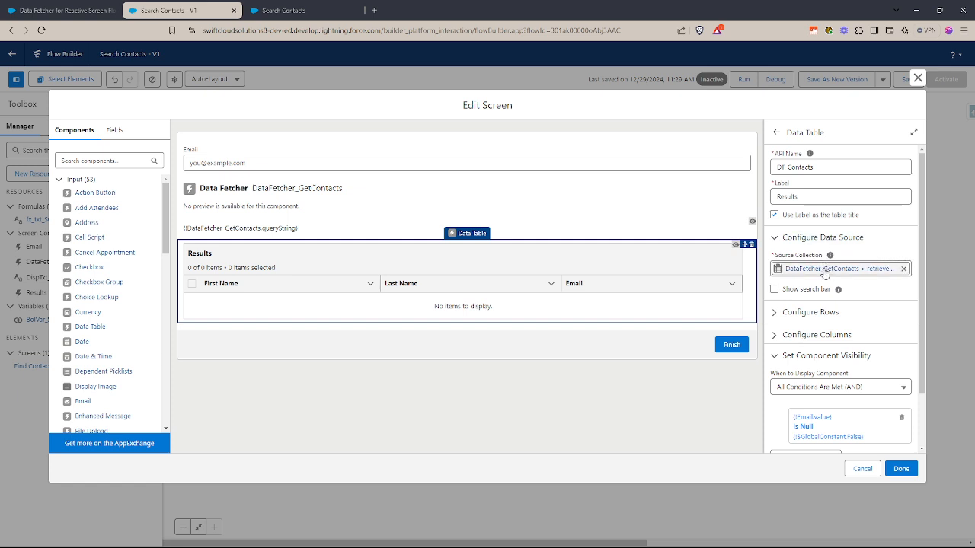
- Review the Results data table's source collection, configured columns and component visibility condition against the Data Fetcher
left_click(686, 208)
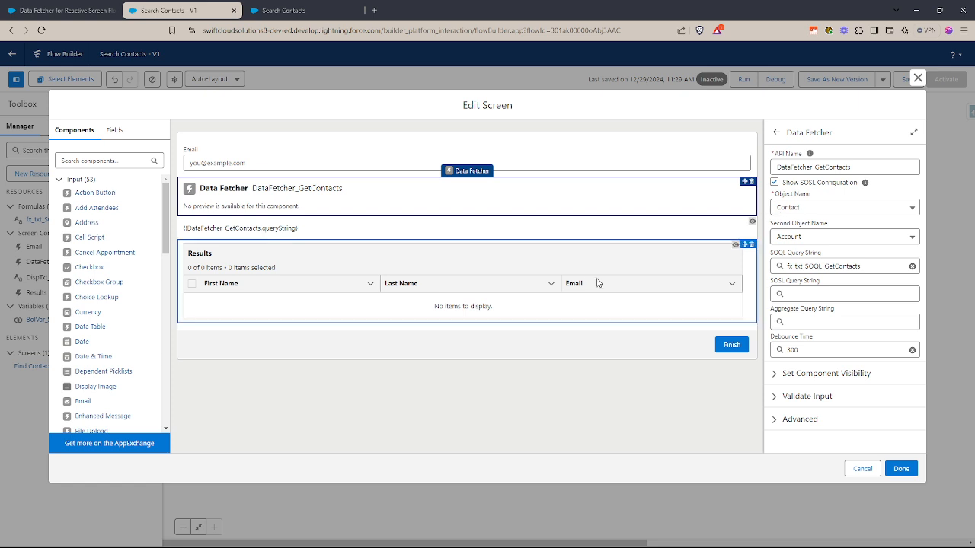
left_click(571, 282)
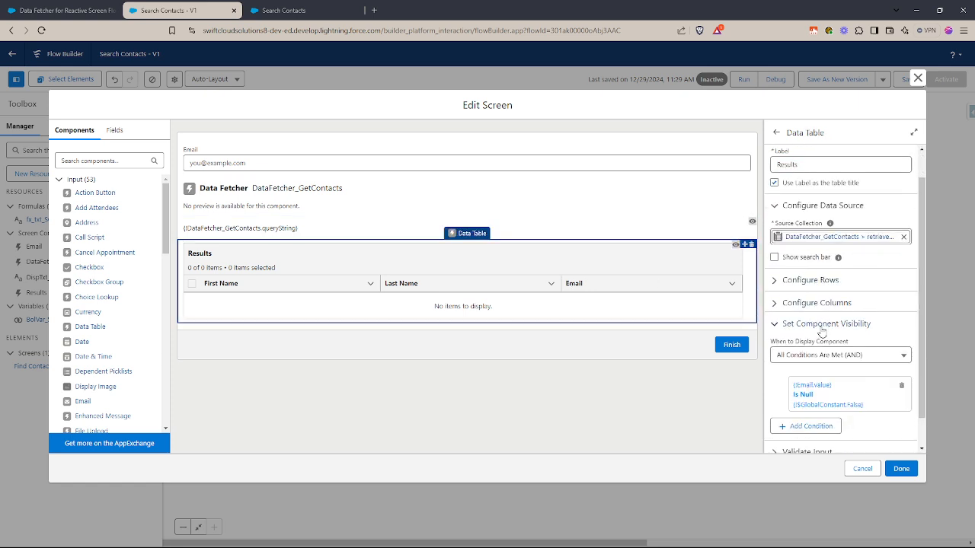
scroll(822, 332, "down", 1)
scroll(832, 283, "up", 1)
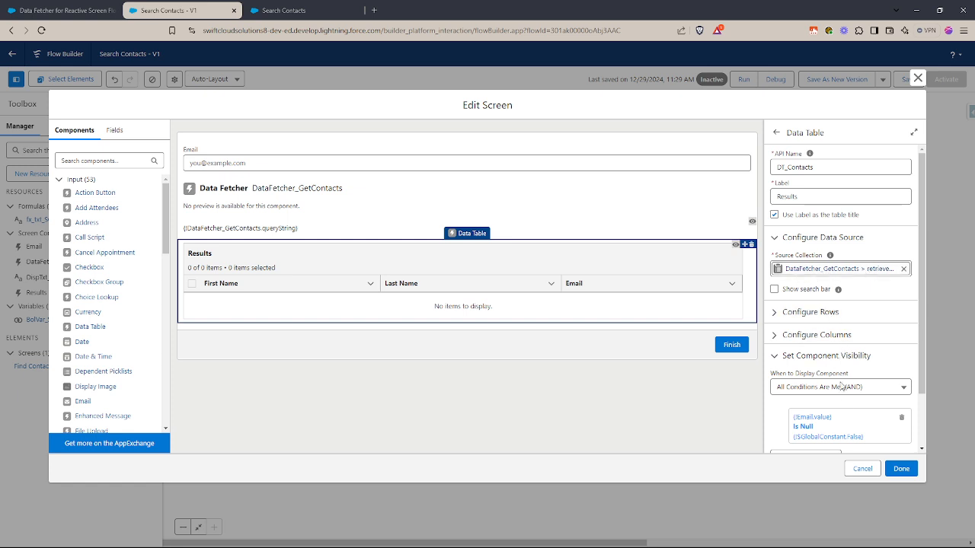
left_click(806, 334)
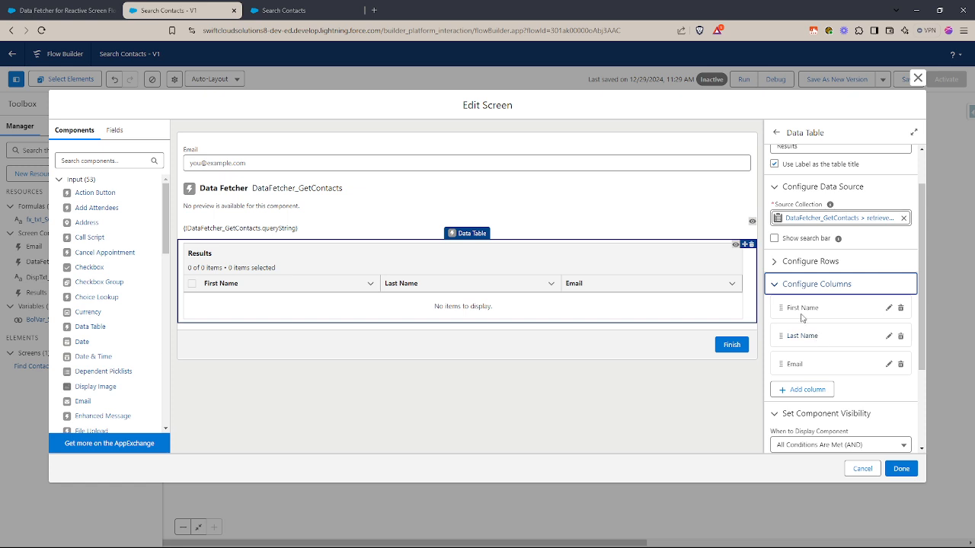
left_click(806, 288)
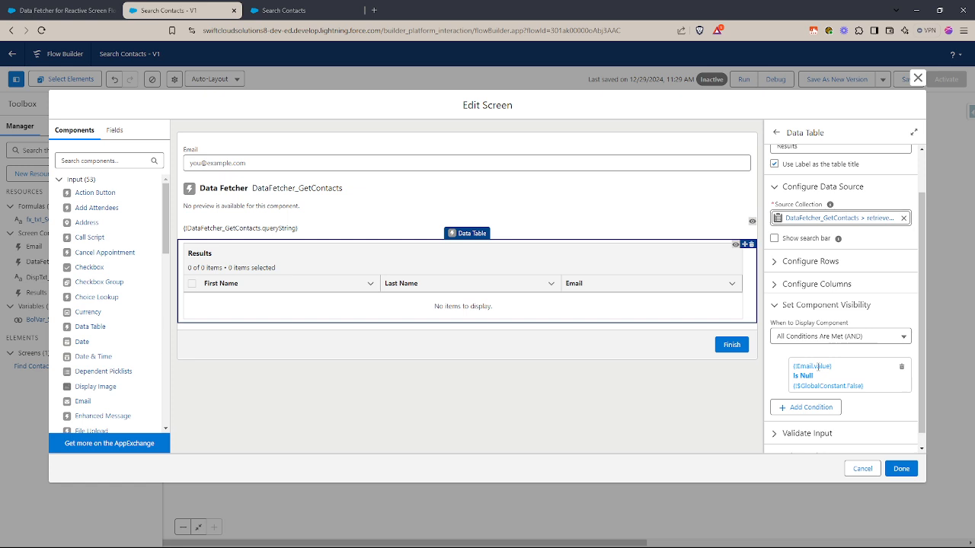
- Review the Data Fetcher's component visibility and the content and visibility condition of the DispTxt_SOQL_String display text
left_click(496, 207)
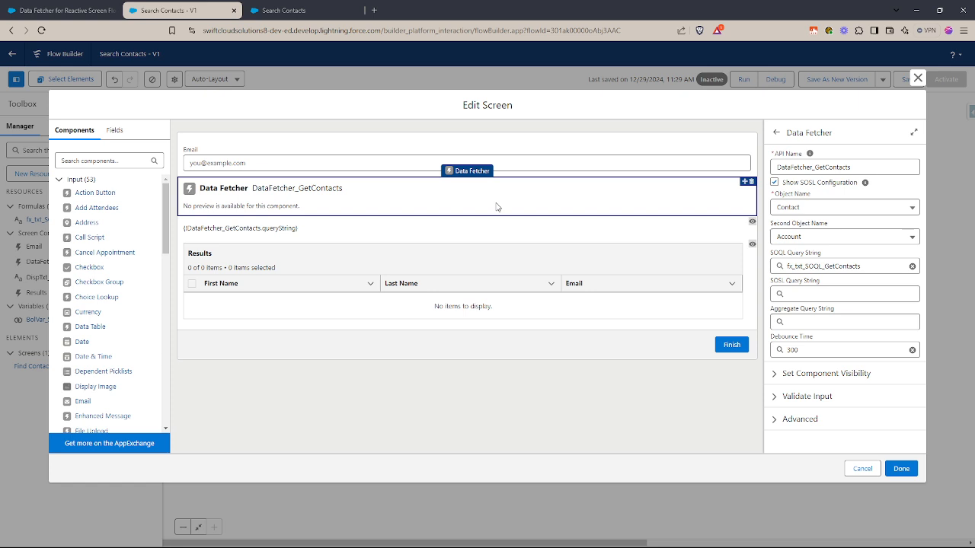
left_click(828, 373)
scroll(830, 400, "up", 1)
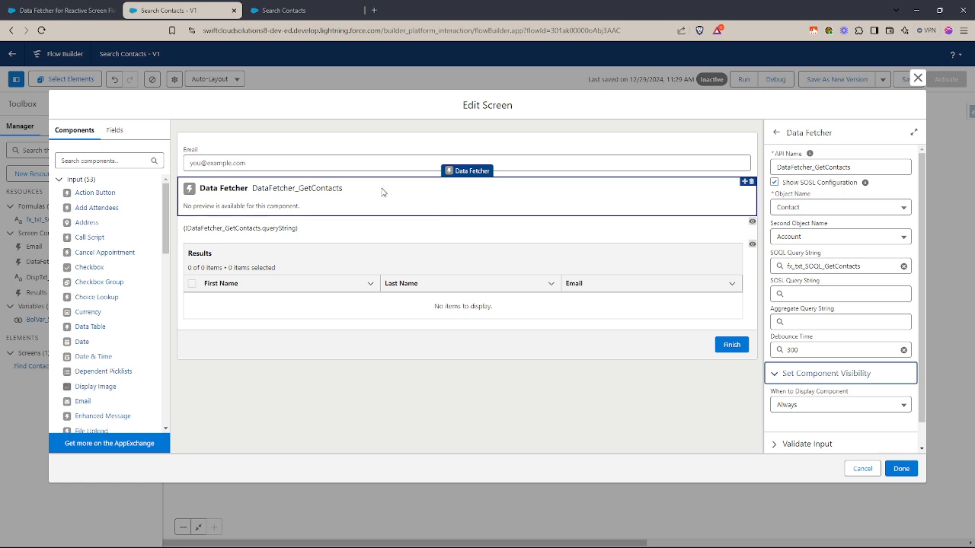
left_click(690, 407)
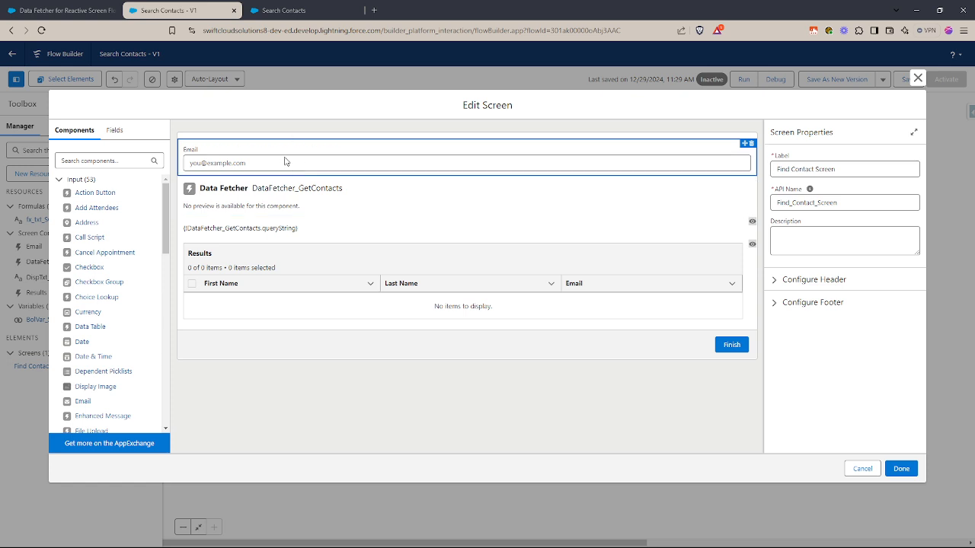
left_click(347, 230)
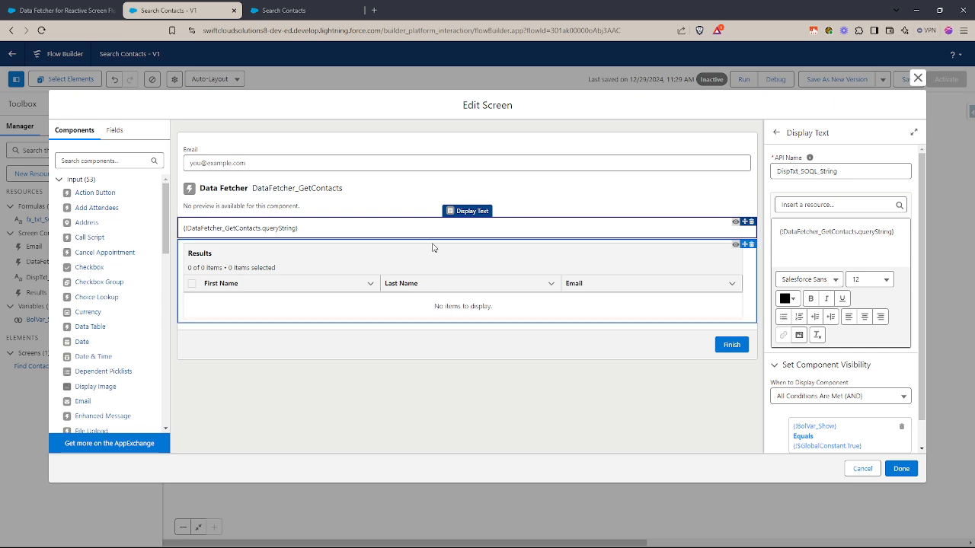
- Close the screen editor without keeping its edits and save the flow
left_click(872, 471)
left_click(909, 79)
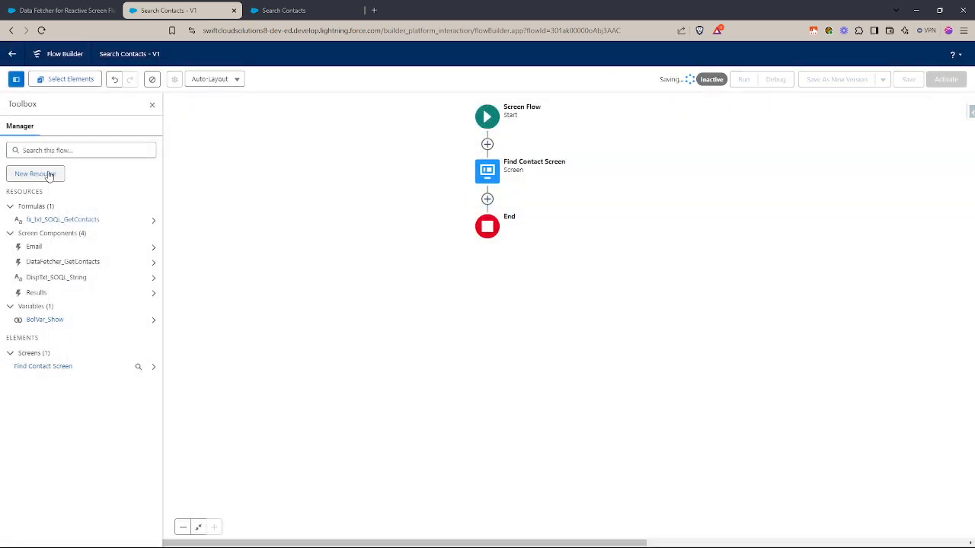
- Set the default value of the BolVar_Show variable to True and save the flow
left_click(42, 320)
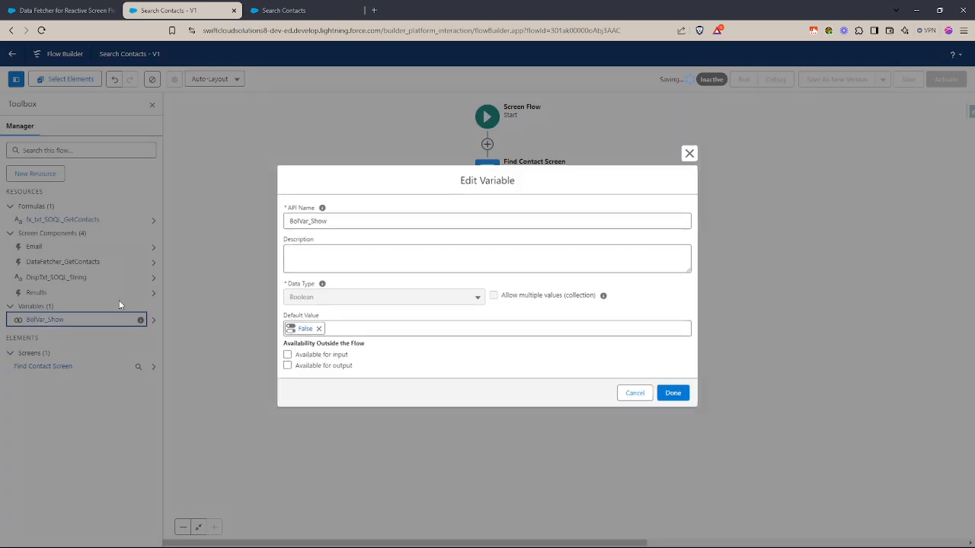
left_click(315, 329)
type("true")
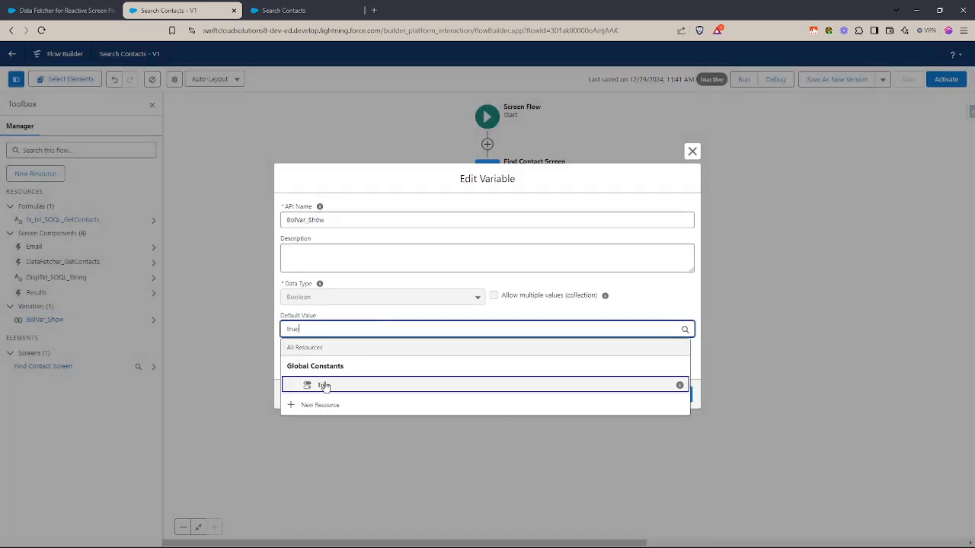
left_click(322, 385)
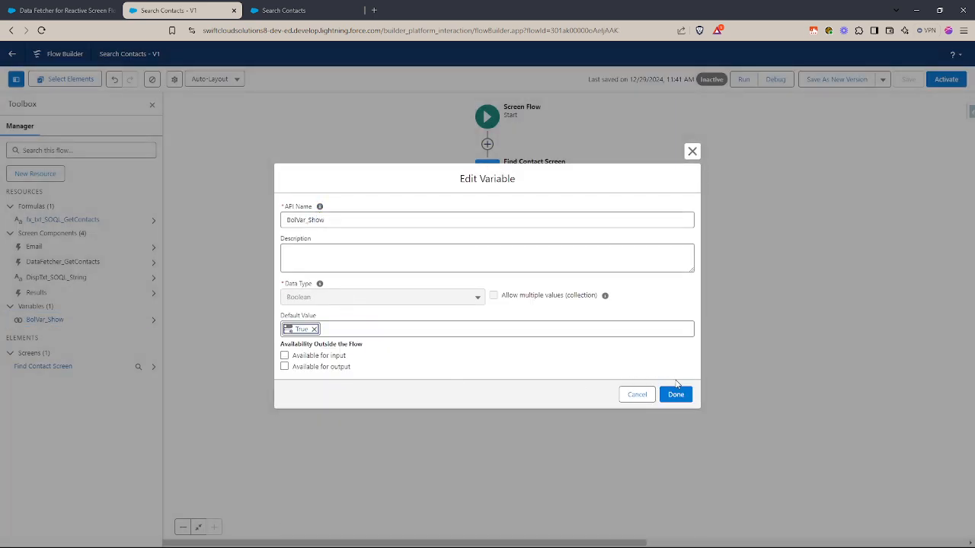
left_click(677, 395)
left_click(906, 79)
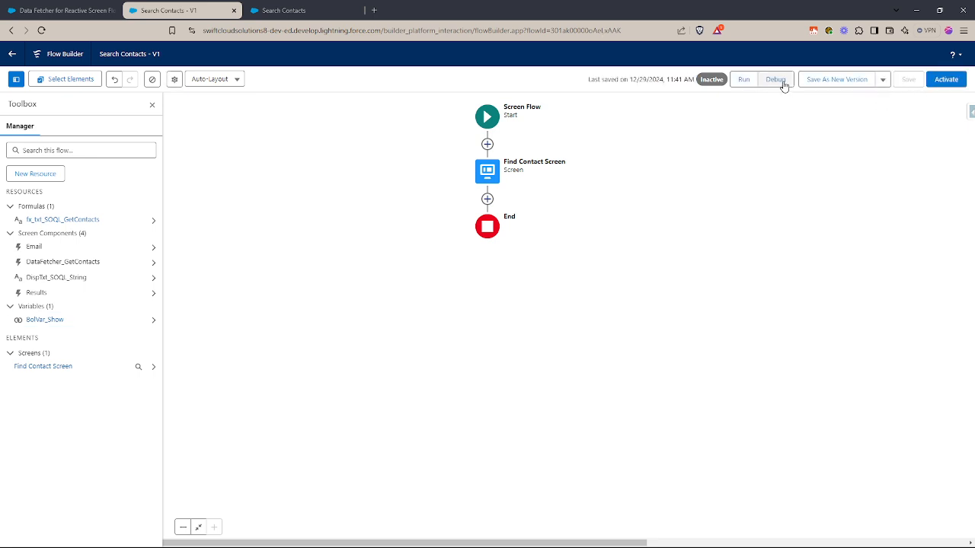
- Run the Search Contacts flow in debug mode and examine the SOQL query displayed below the Email field
left_click(777, 83)
left_click(476, 10)
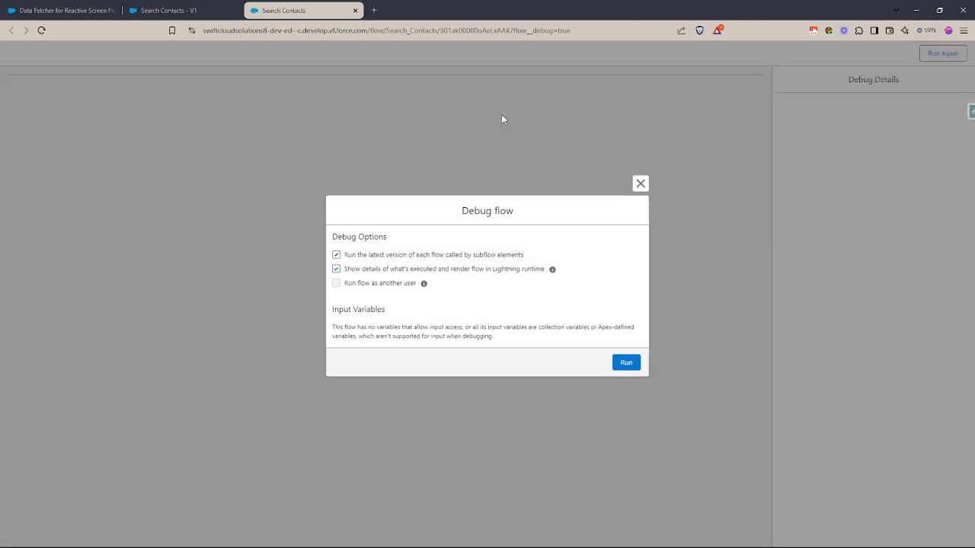
left_click(632, 364)
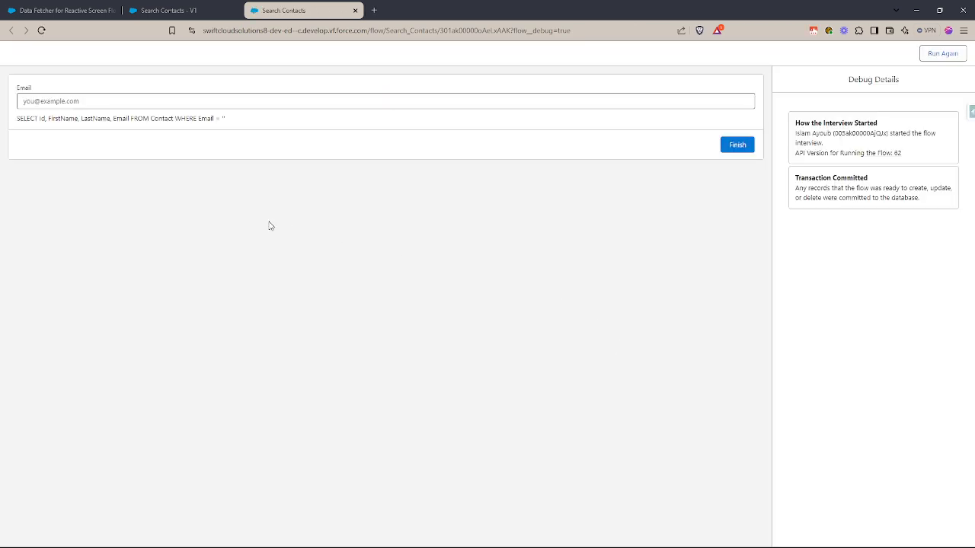
left_click_drag(227, 119, 17, 120)
left_click(72, 128)
- Enter 1 as the email and inspect the email value inside the displayed SOQL query
left_click(56, 101)
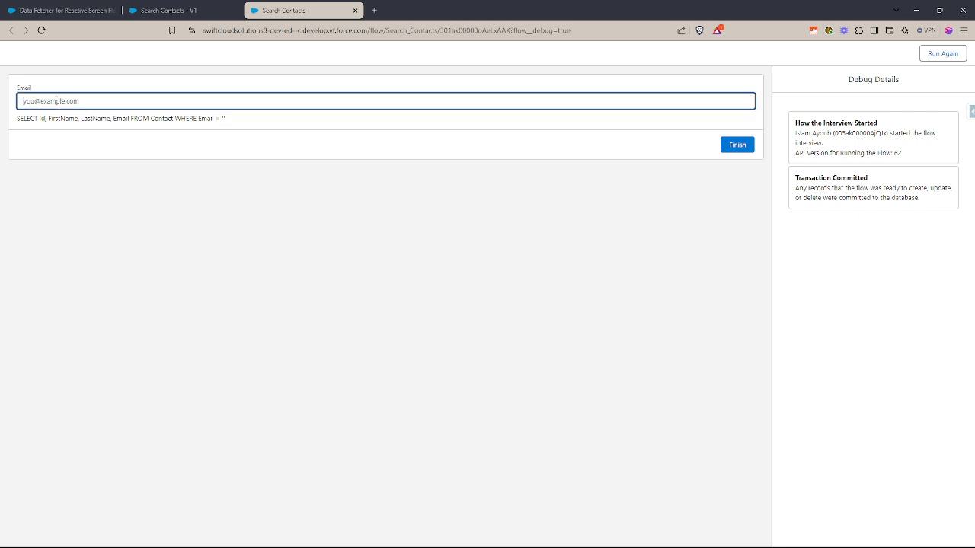
type("1")
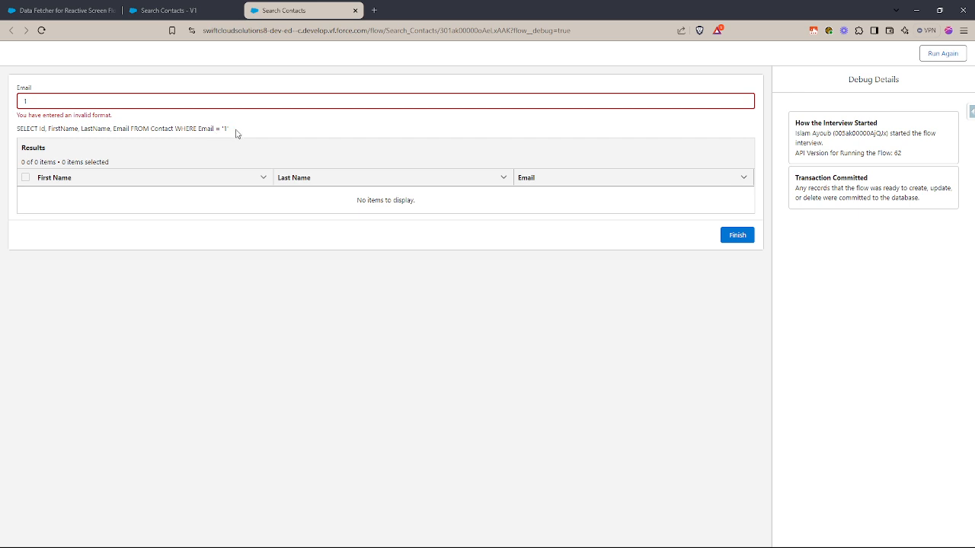
double_click(222, 129)
- Replace the email entry with ASDGF and inspect the WHERE condition of the displayed query
double_click(27, 98)
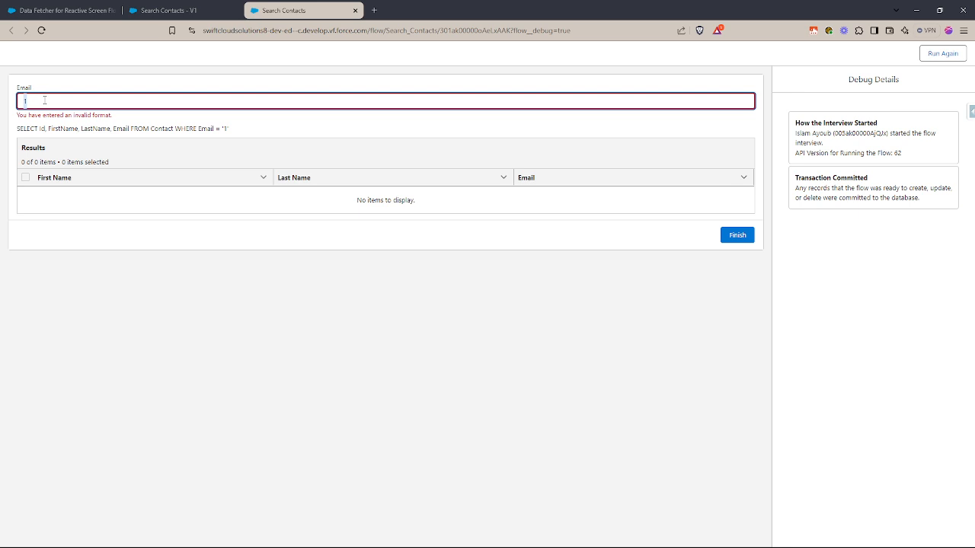
type("ASDGF")
double_click(138, 100)
left_click(217, 129)
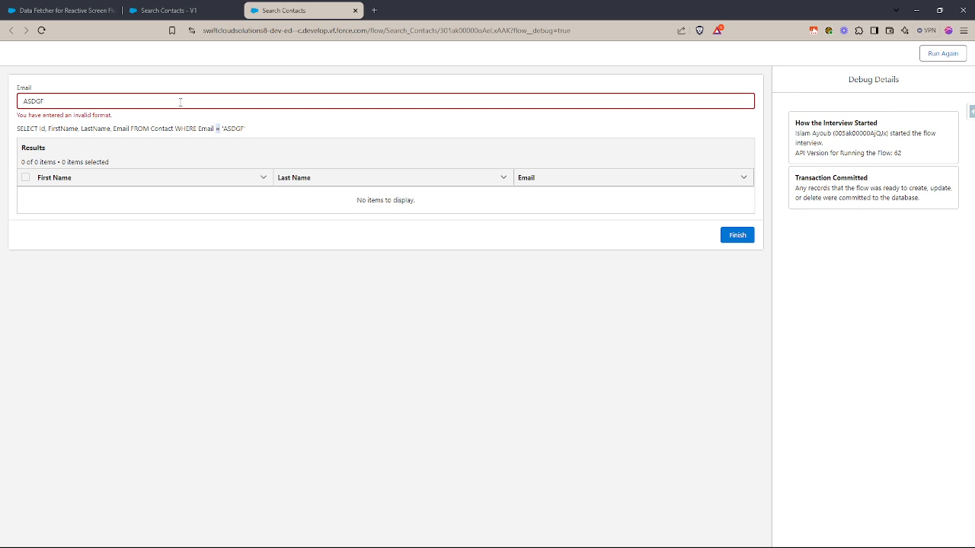
- Search by an existing contact's email address, and replace it with a second contact's email address
double_click(180, 103)
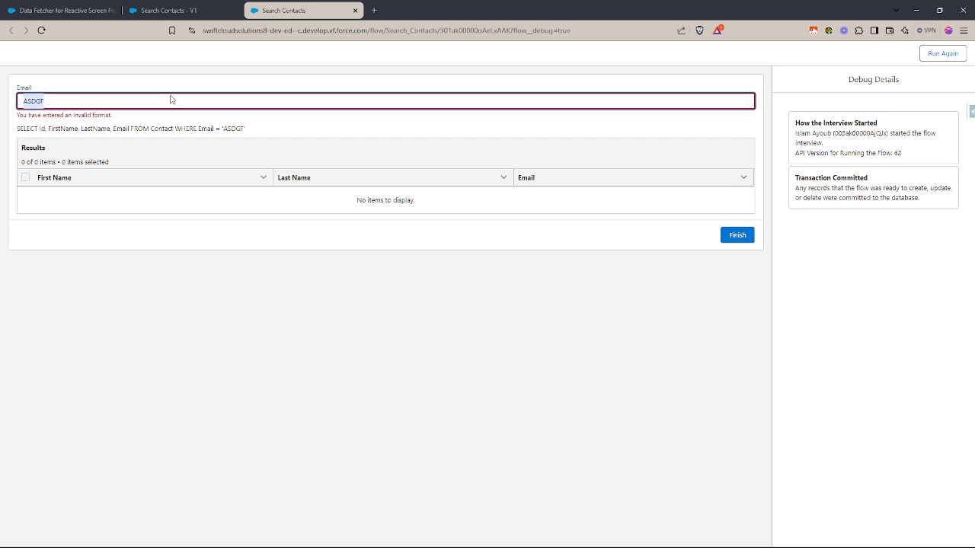
key("ctrl+v")
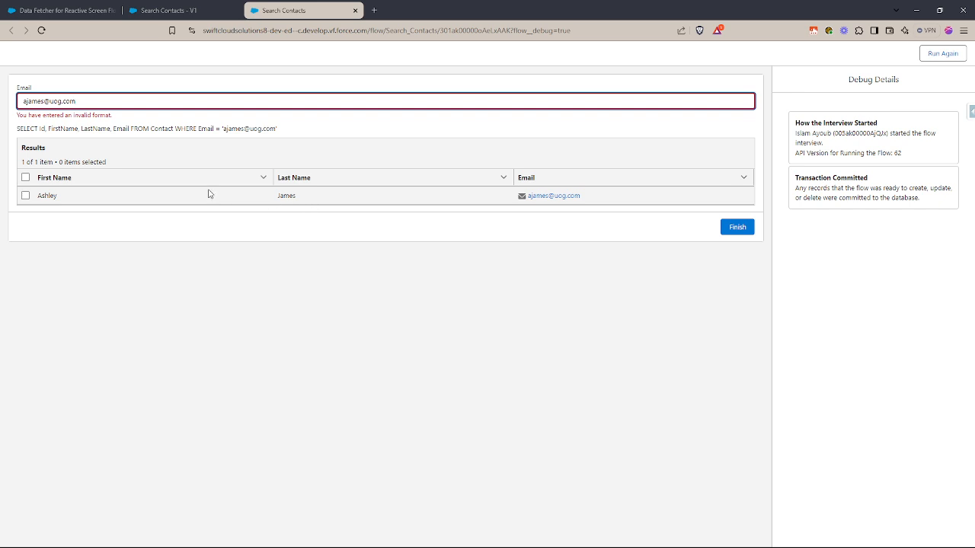
triple_click(55, 97)
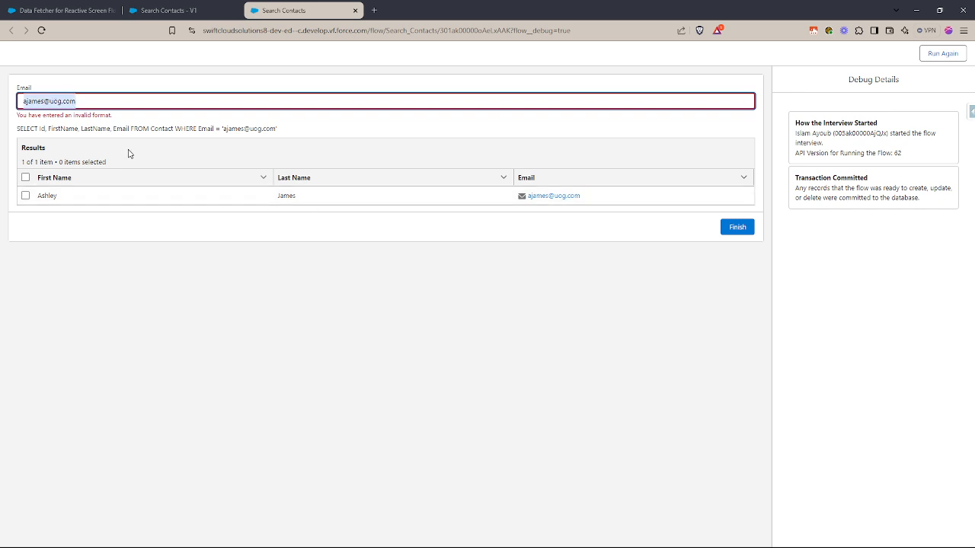
key("ctrl+v")
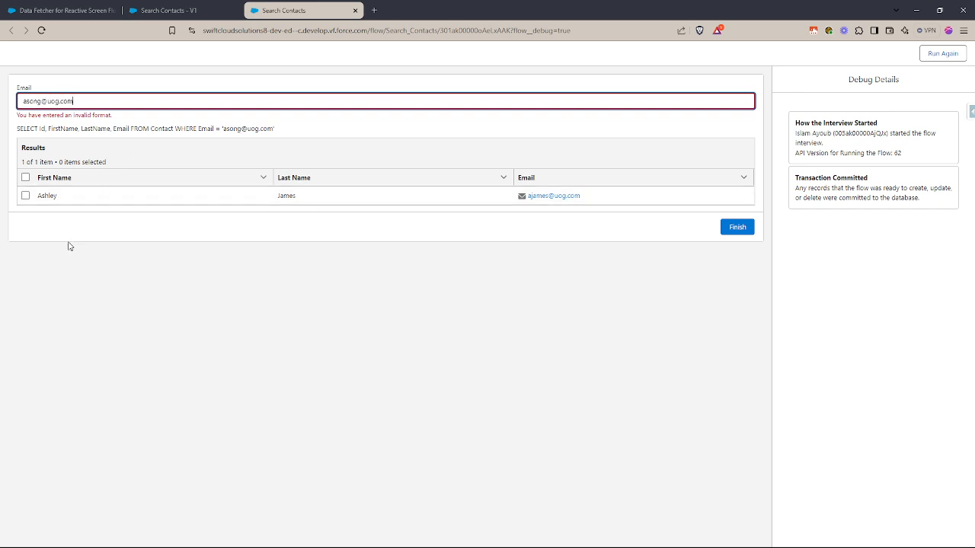
left_click(207, 124)
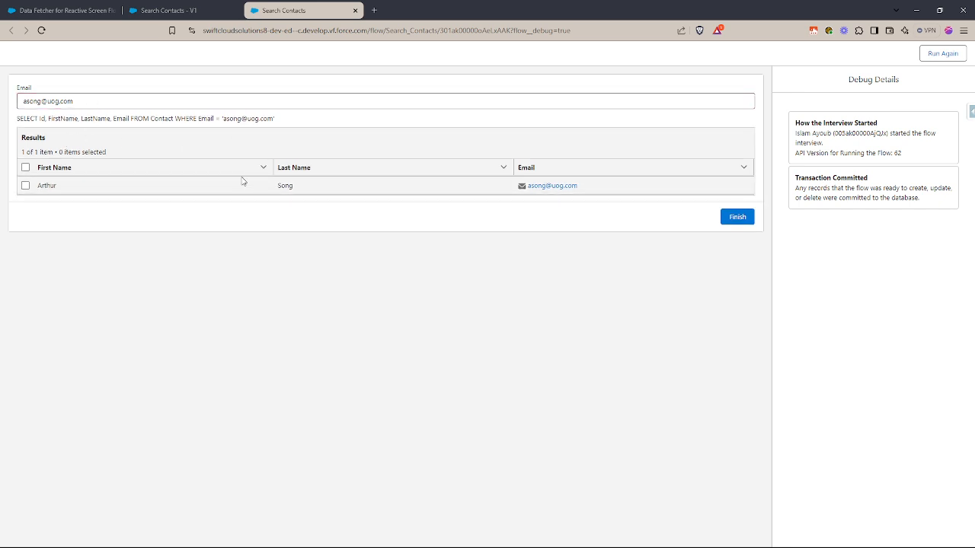